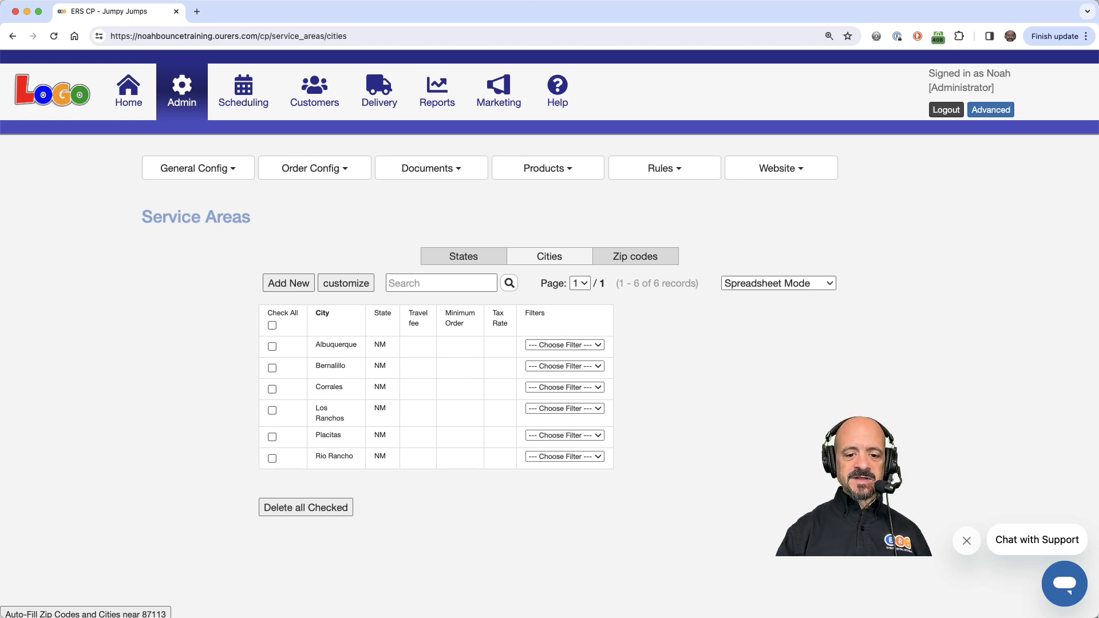
# Open the support.eventrentalsystems.com help site in a new tab and find its Travel Fees article.
pyautogui.press('super+t')
pyautogui.write('supp')
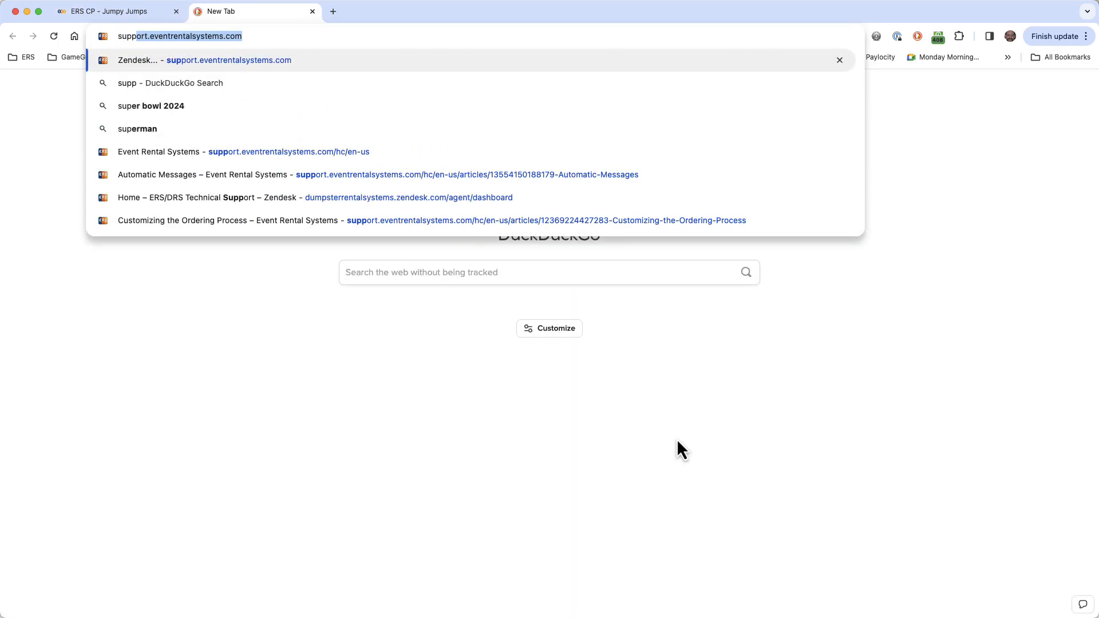
pyautogui.press('Return')
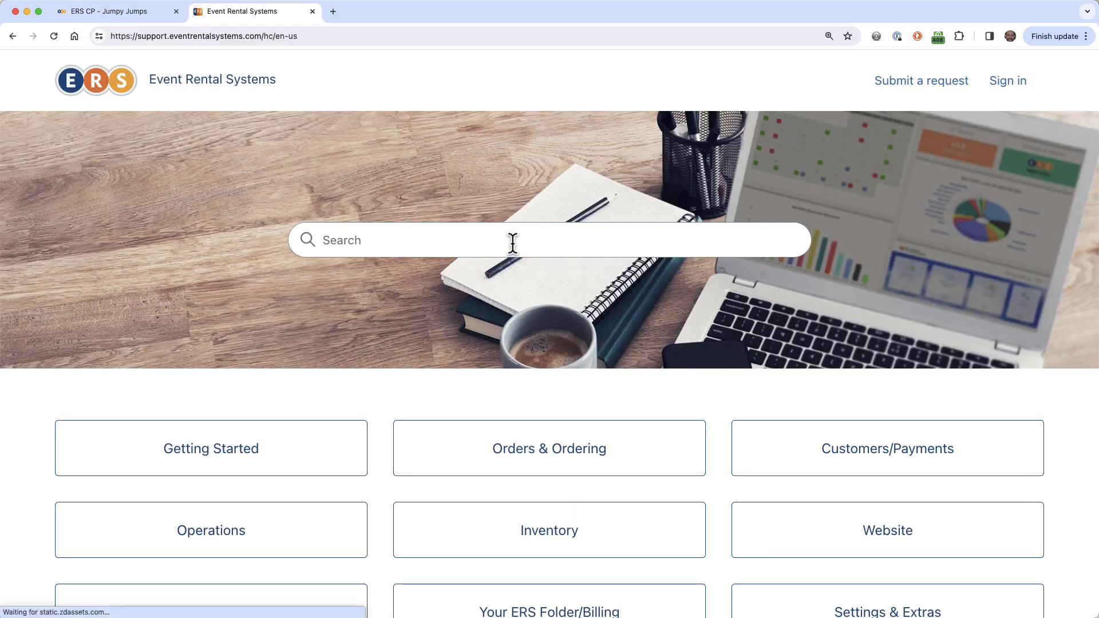
pyautogui.click(510, 241)
pyautogui.write('tra')
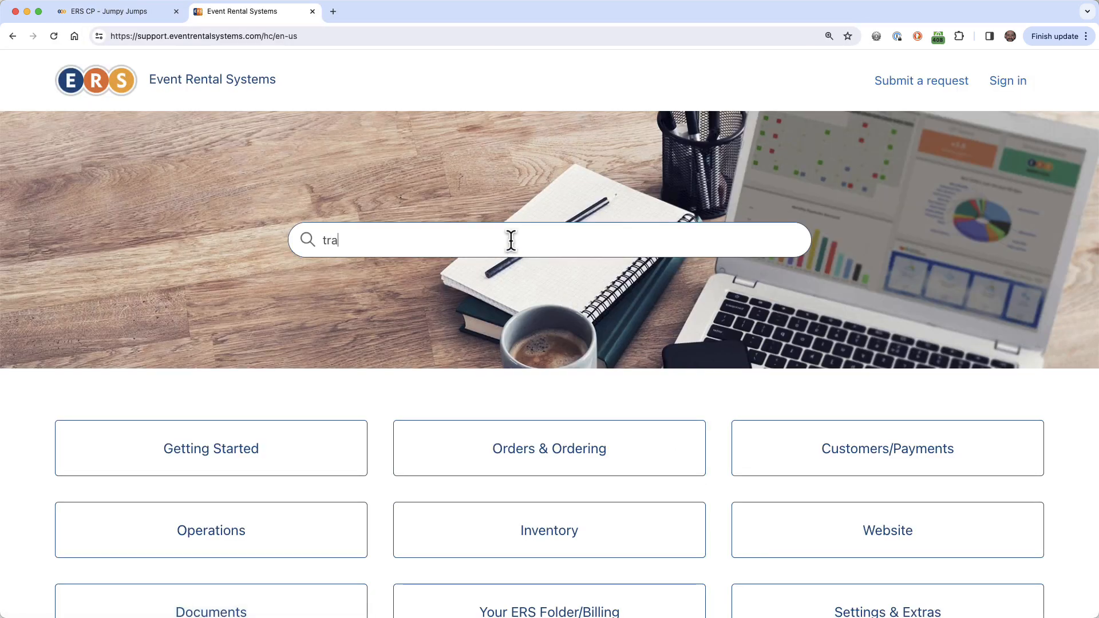
pyautogui.write('vel fees')
pyautogui.click(446, 344)
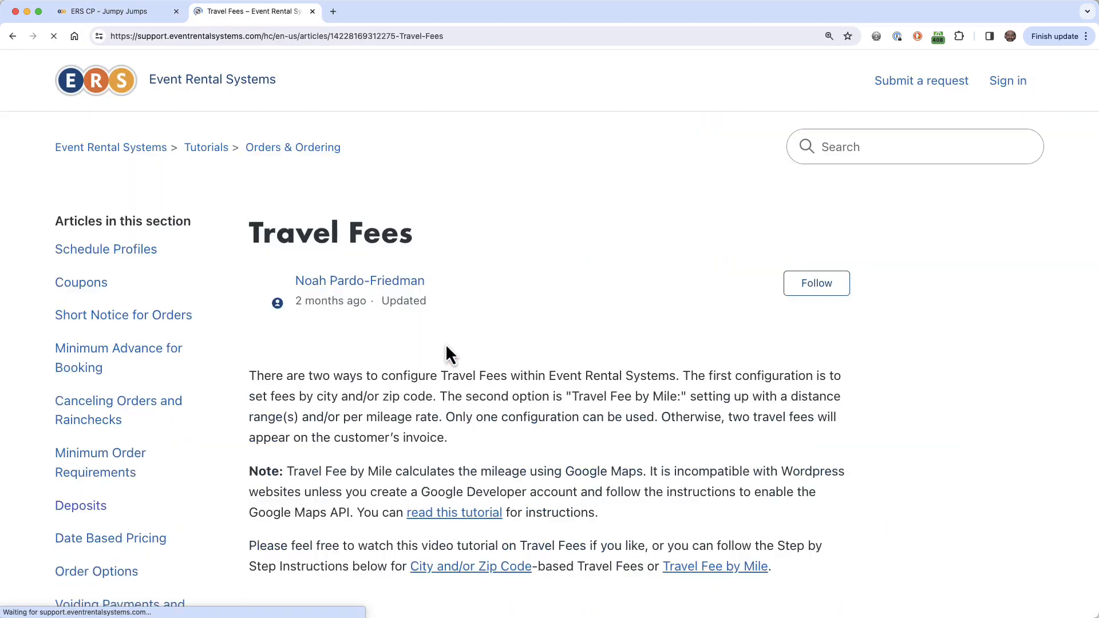
# Look at the article's Travel Fee by Mile section, and return to the Service Areas page.
pyautogui.scroll(-1, 445, 343)
pyautogui.click(705, 538)
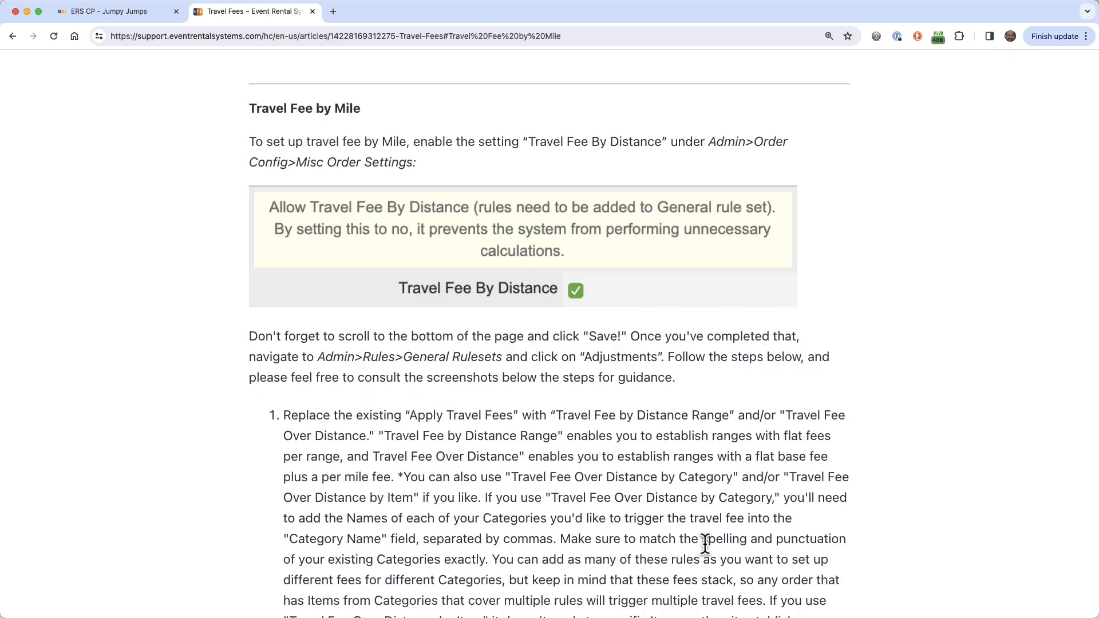
pyautogui.press('super+w')
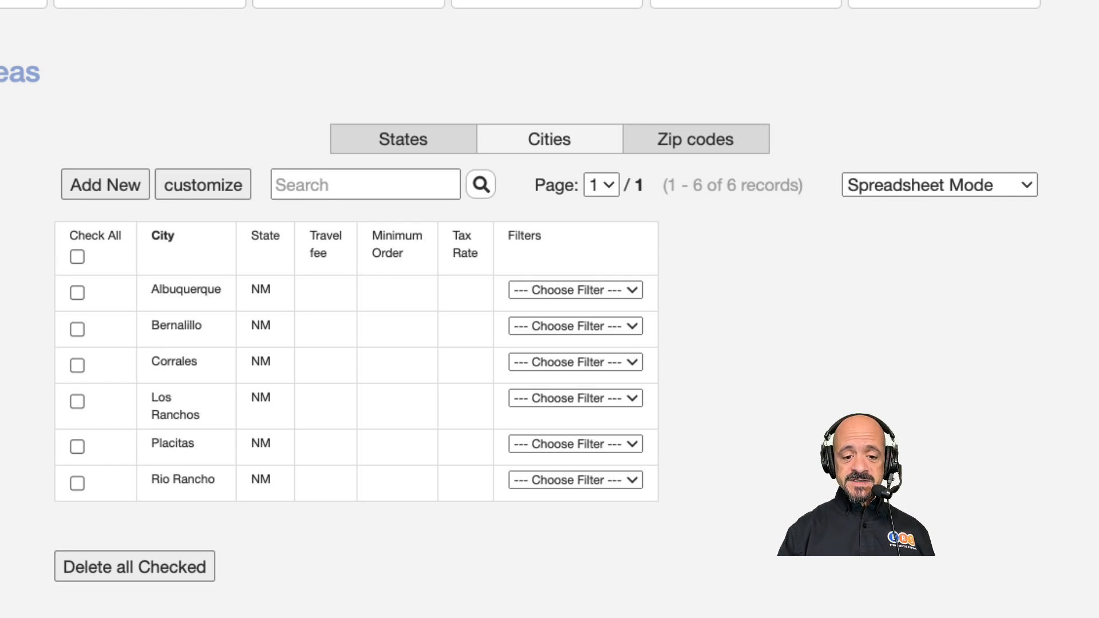
# Set the travel fee to 25 for Albuquerque and 50 for Bernalillo in the cities list.
pyautogui.click(334, 310)
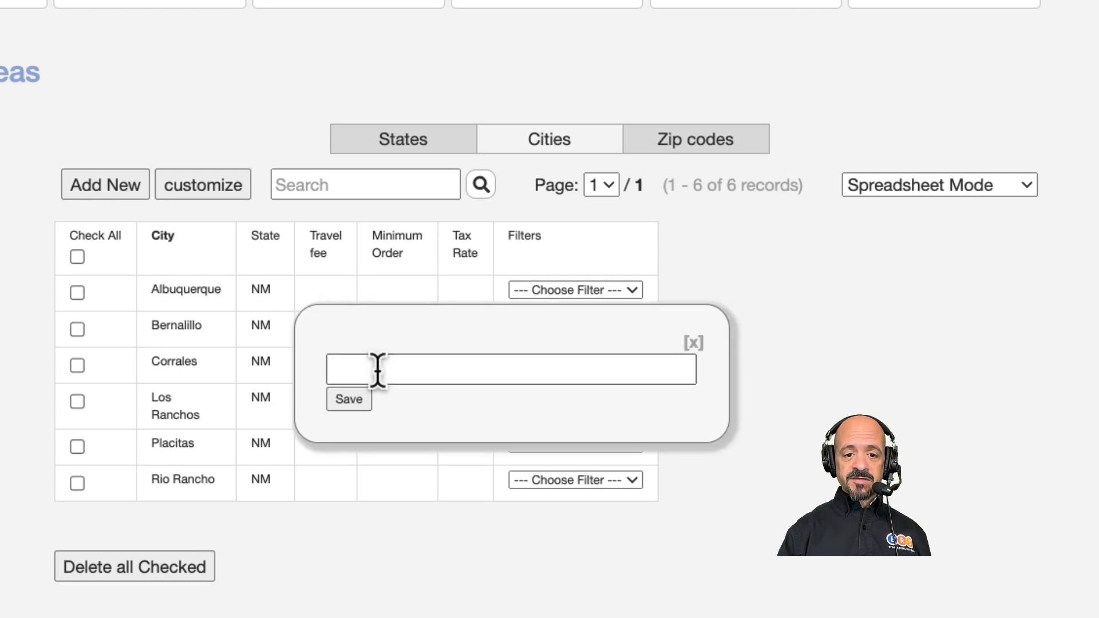
pyautogui.click(378, 371)
pyautogui.write('25')
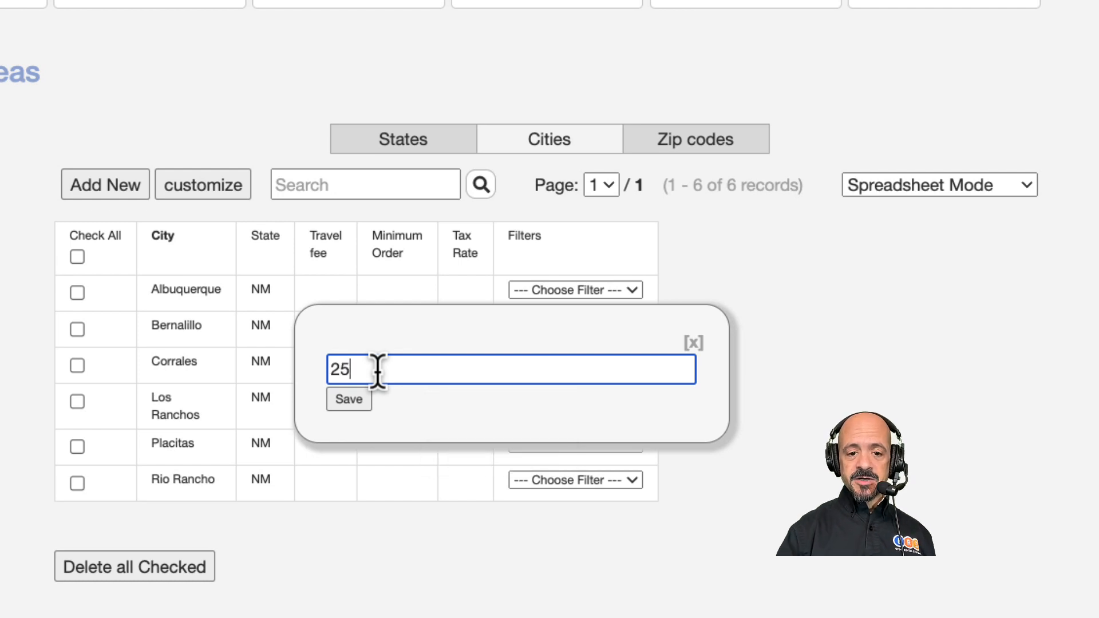
pyautogui.click(349, 399)
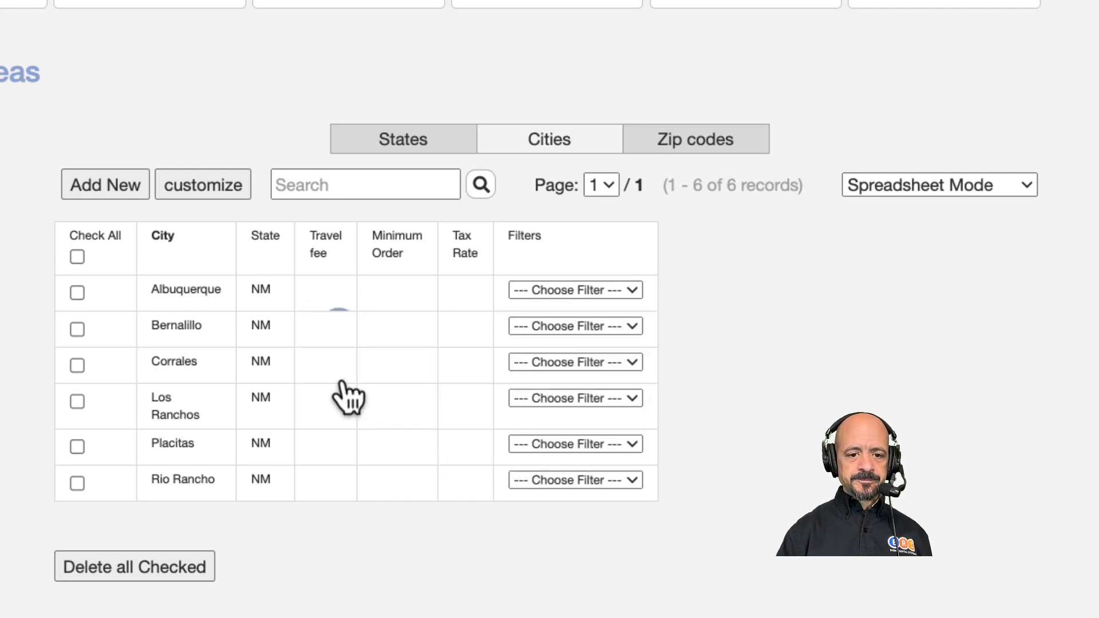
pyautogui.click(334, 345)
pyautogui.click(366, 404)
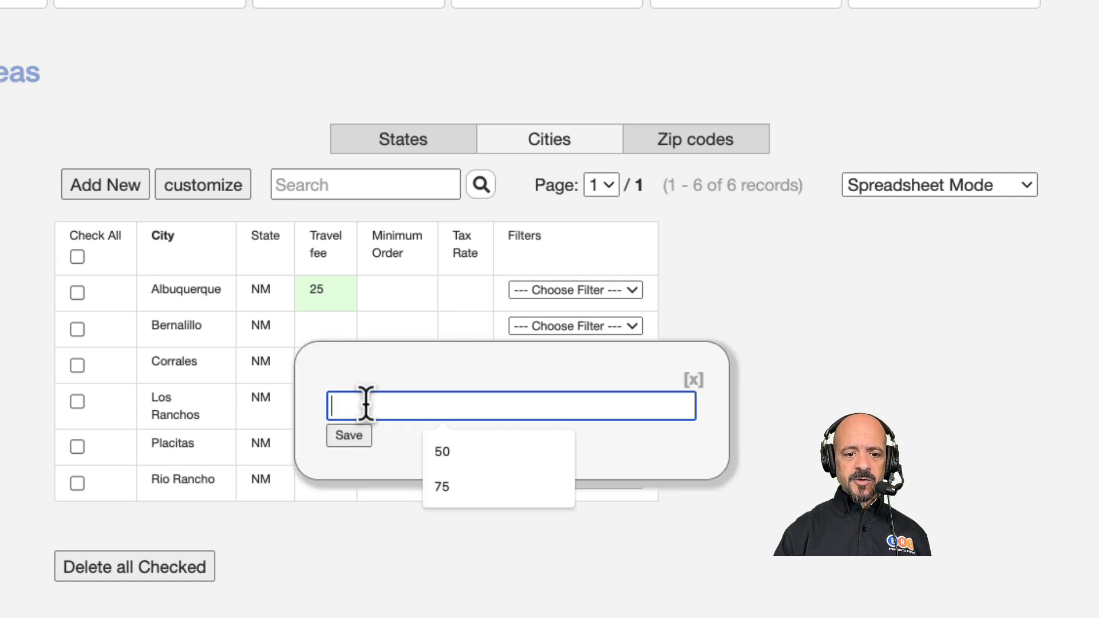
pyautogui.write('50')
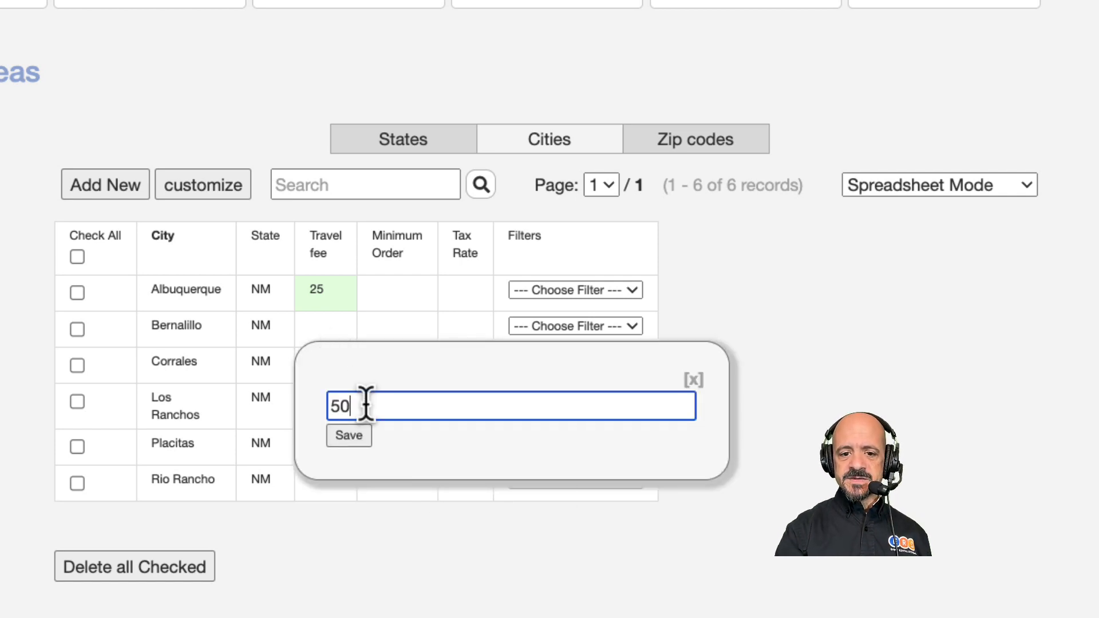
pyautogui.click(344, 438)
# Set the travel fee to 40 for Corrales and 30 for Los Ranchos.
pyautogui.click(345, 375)
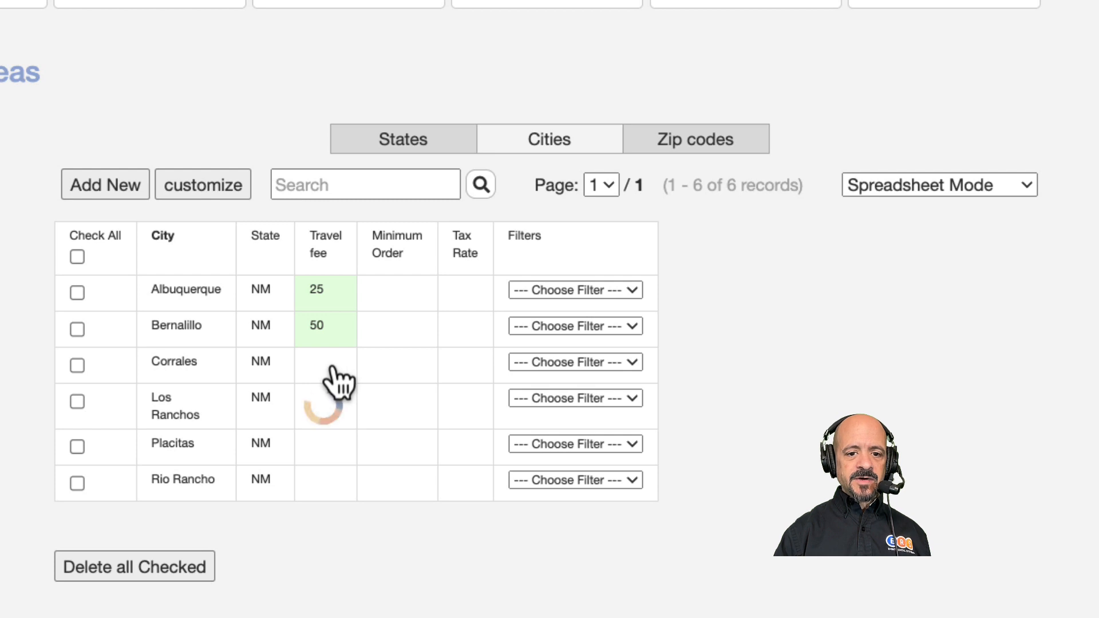
pyautogui.click(351, 438)
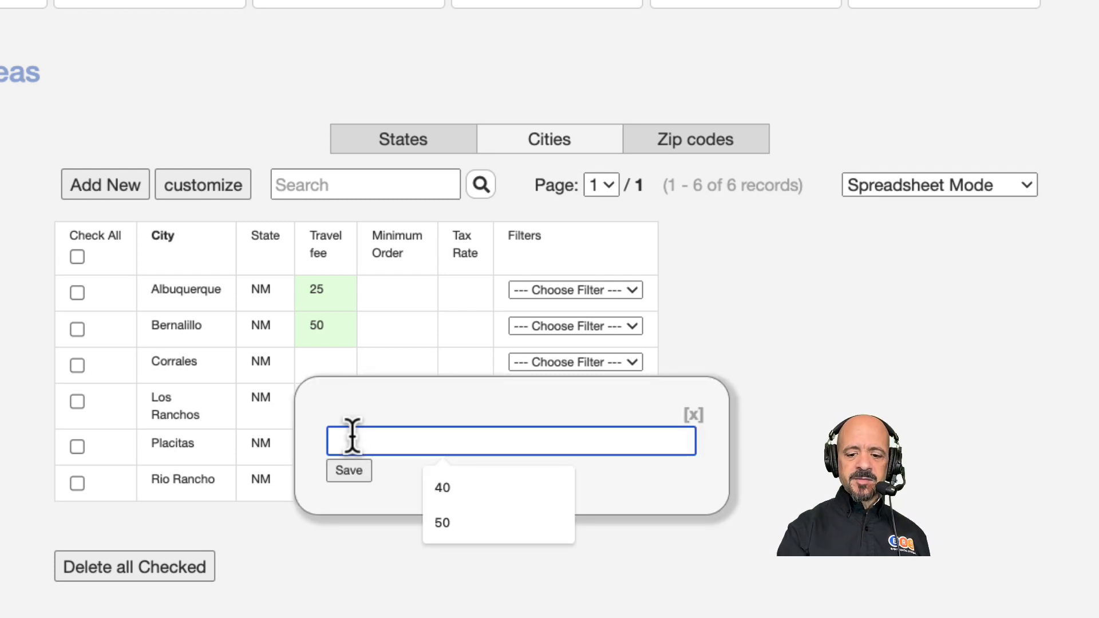
pyautogui.write('40')
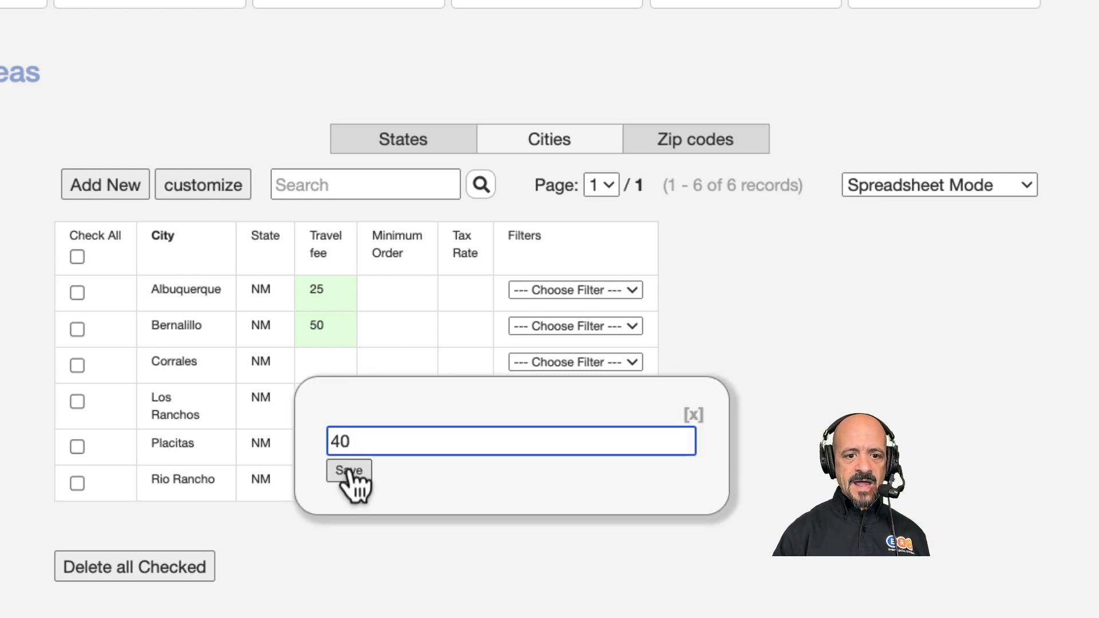
pyautogui.click(353, 475)
pyautogui.click(340, 439)
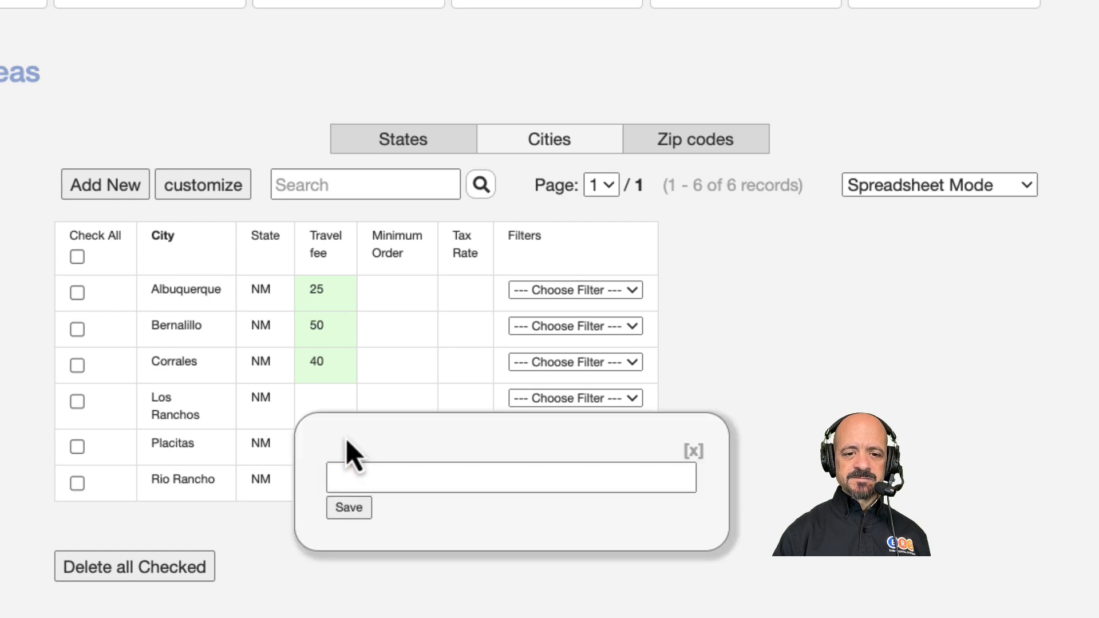
pyautogui.click(357, 477)
pyautogui.write('30')
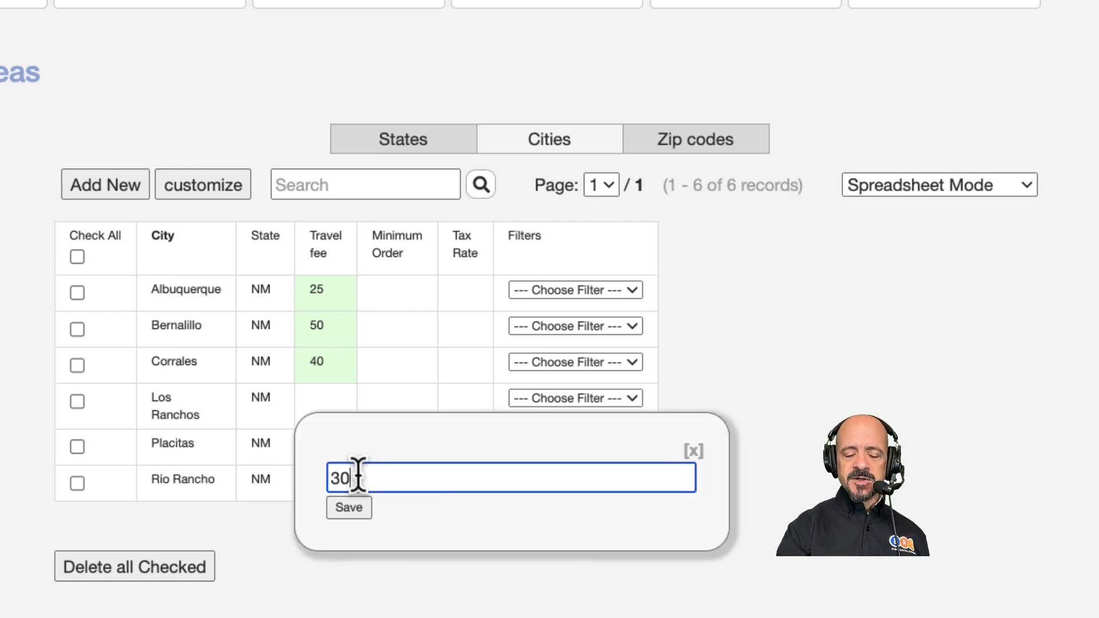
pyautogui.click(349, 509)
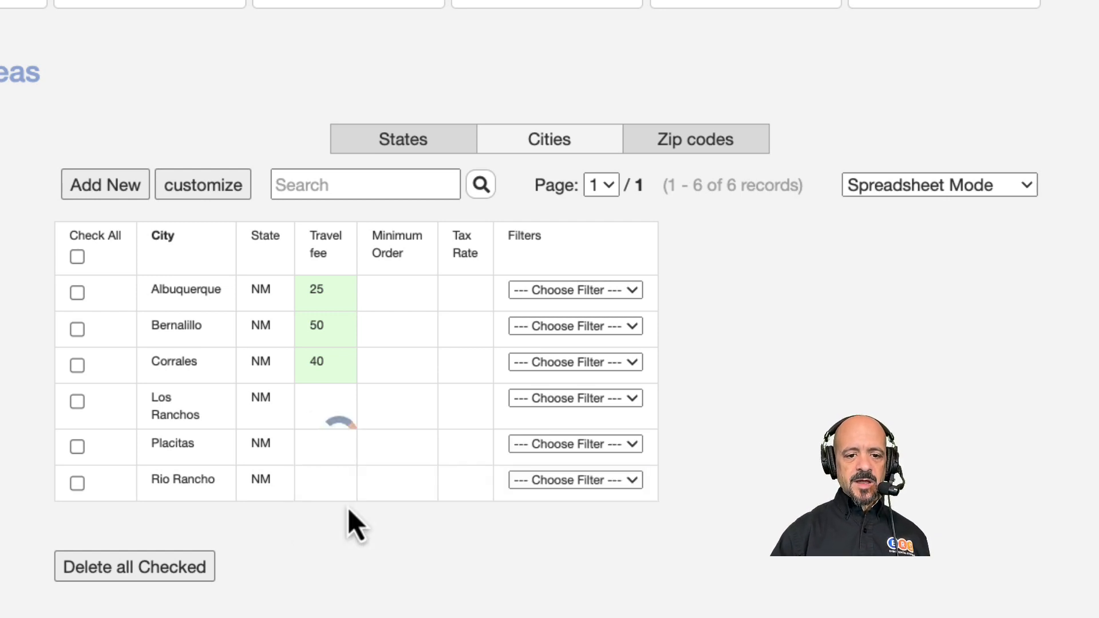
# Set the travel fee to 50 for Placitas and 40 for Rio Rancho.
pyautogui.click(336, 463)
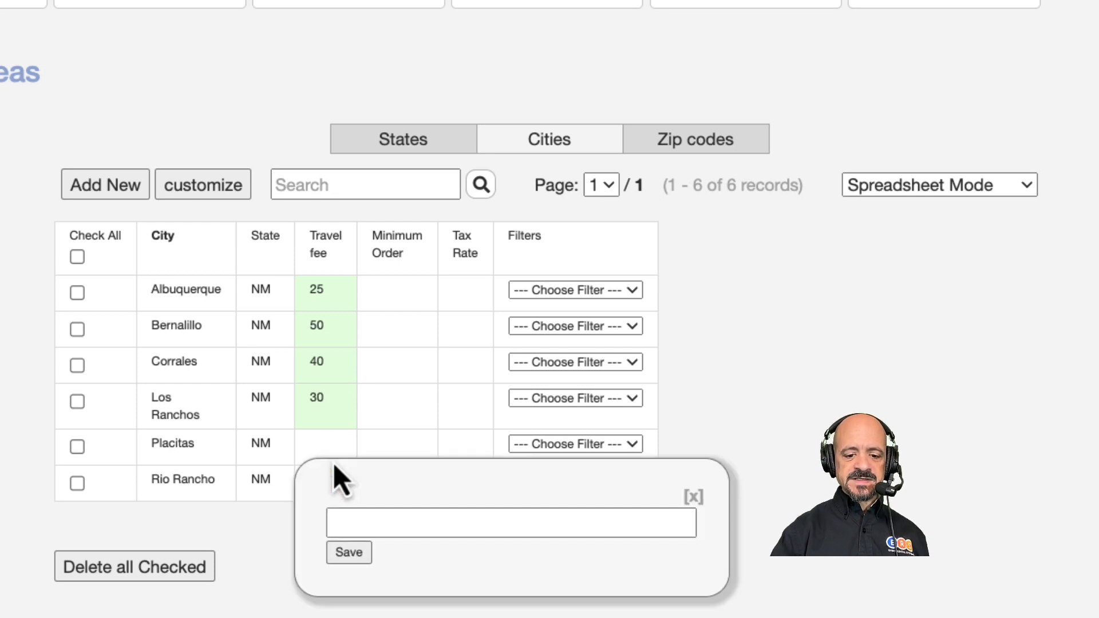
pyautogui.click(353, 521)
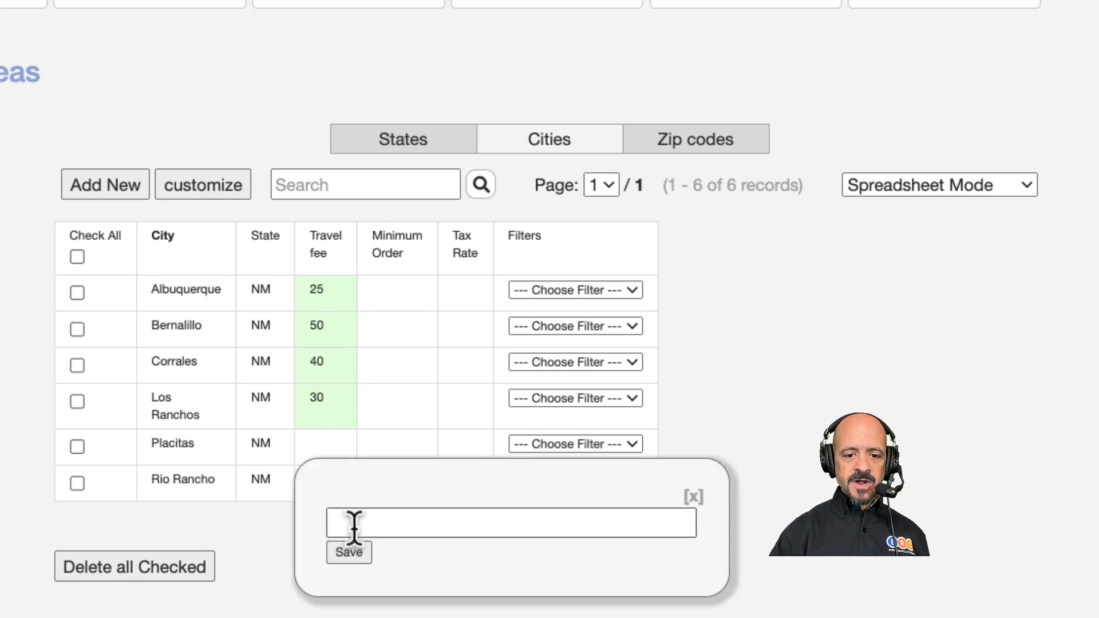
pyautogui.write('50')
pyautogui.click(347, 552)
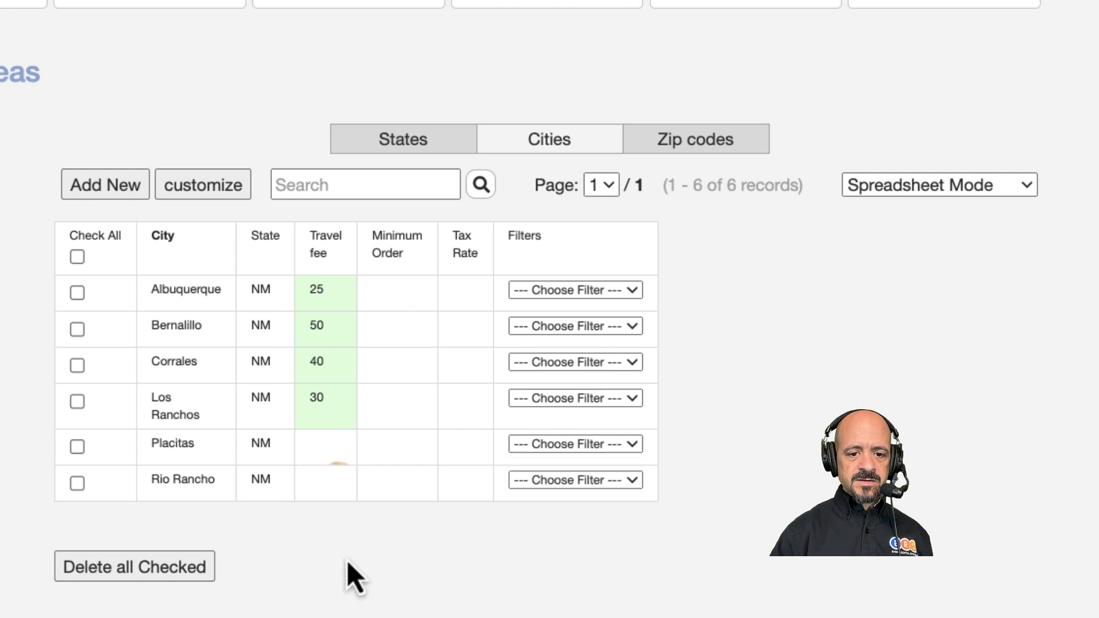
pyautogui.click(363, 555)
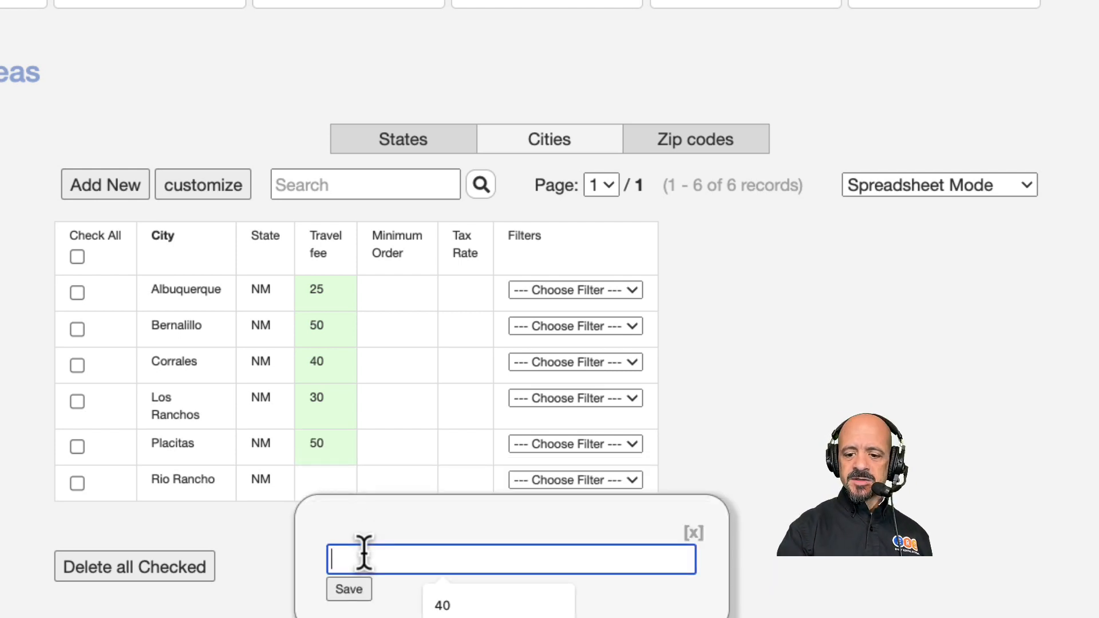
pyautogui.write('40')
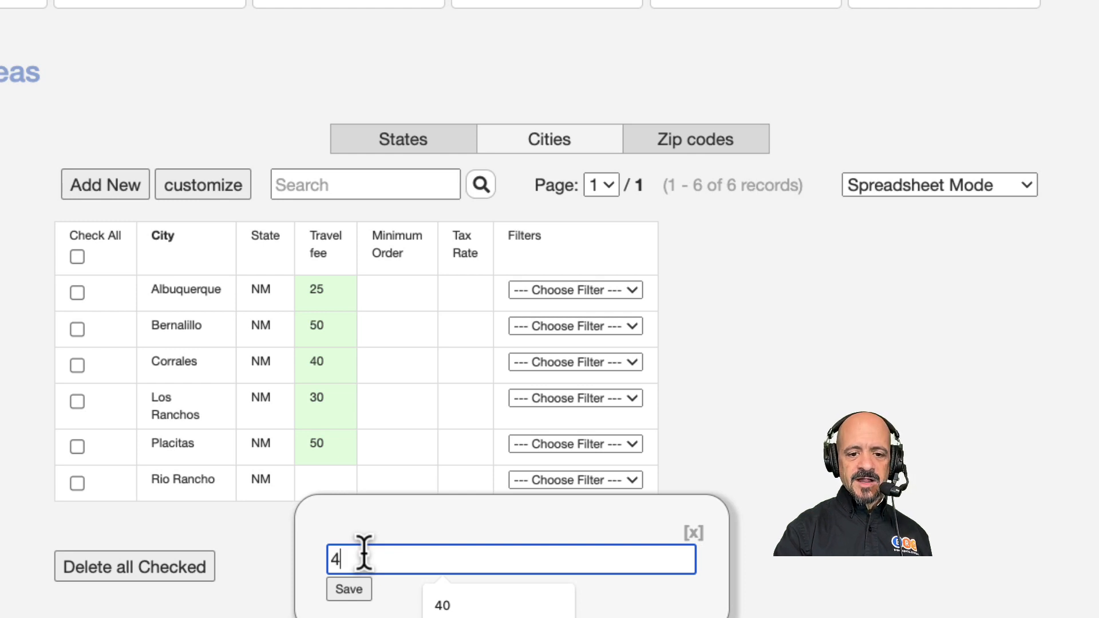
pyautogui.click(343, 588)
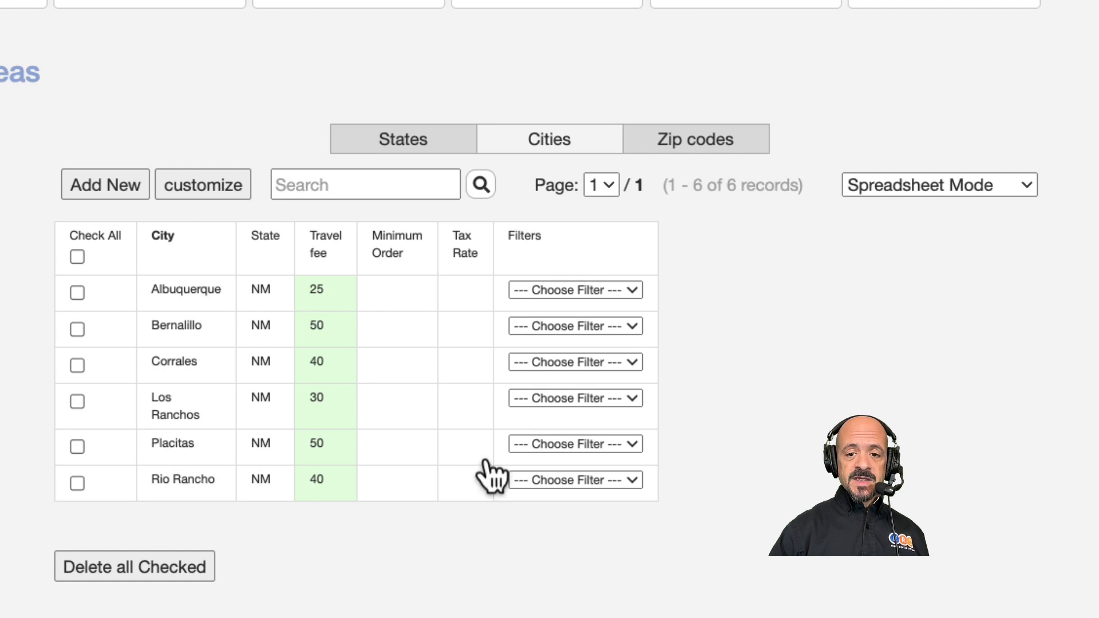
# Show the zip code service areas sorted by city and go to the Albuquerque entries.
pyautogui.click(689, 145)
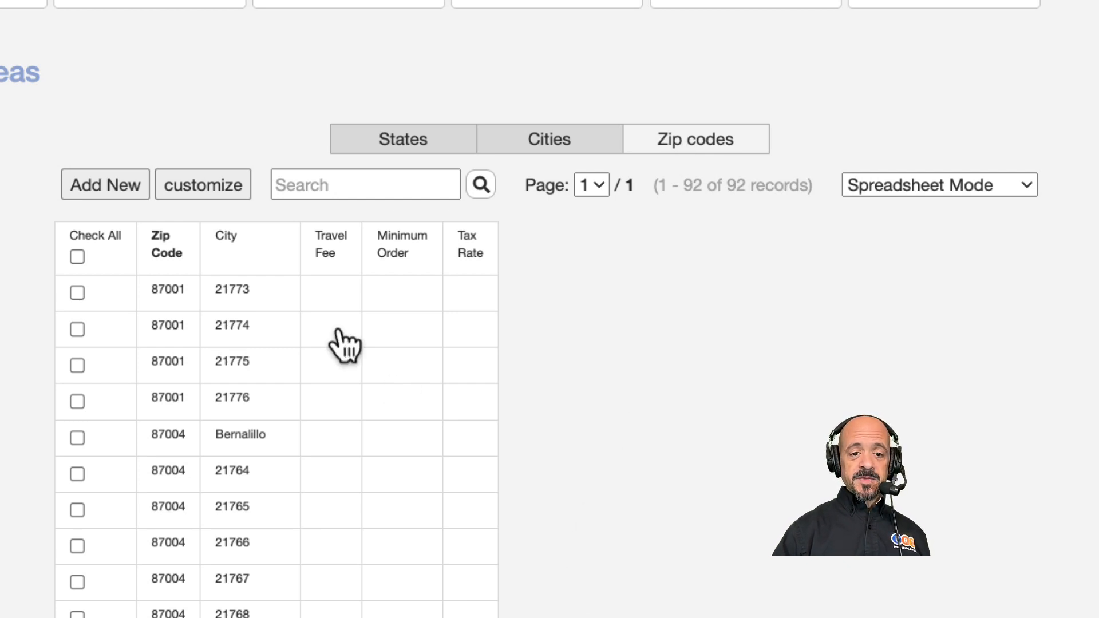
pyautogui.click(226, 246)
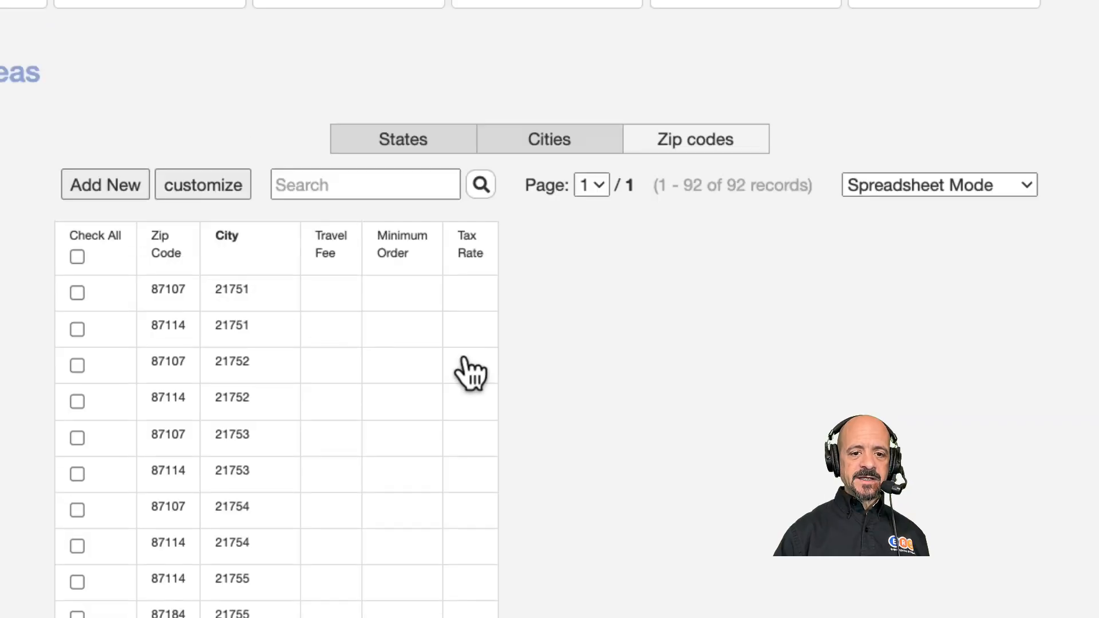
pyautogui.scroll(-15, 458, 368)
pyautogui.scroll(-10, 706, 481)
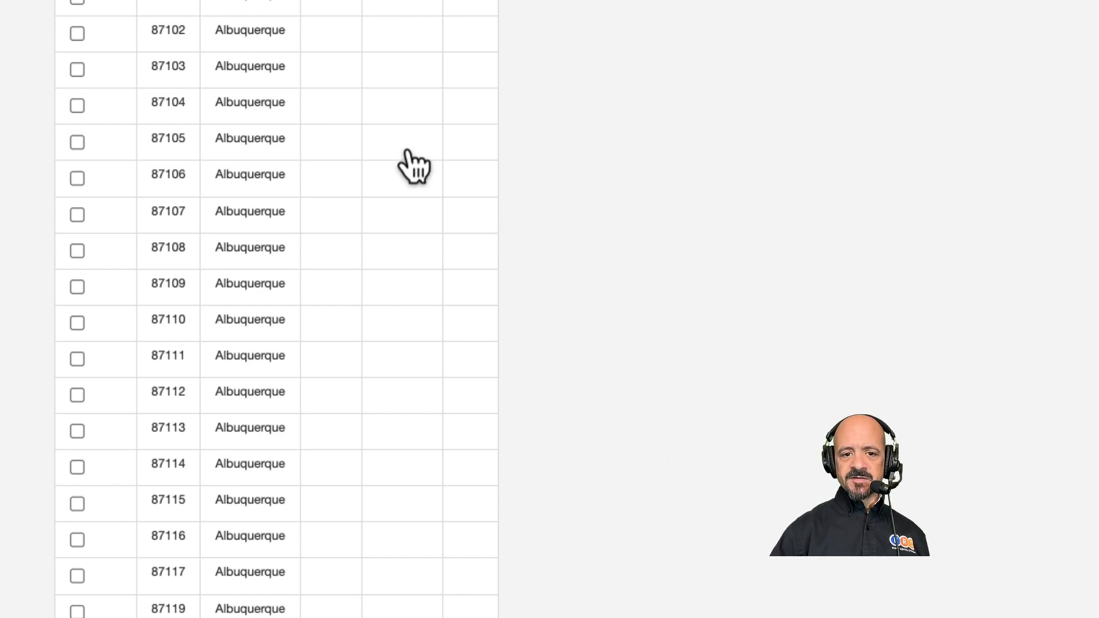
# Set the travel fee for Albuquerque zip code 87105 to 30.
pyautogui.click(339, 163)
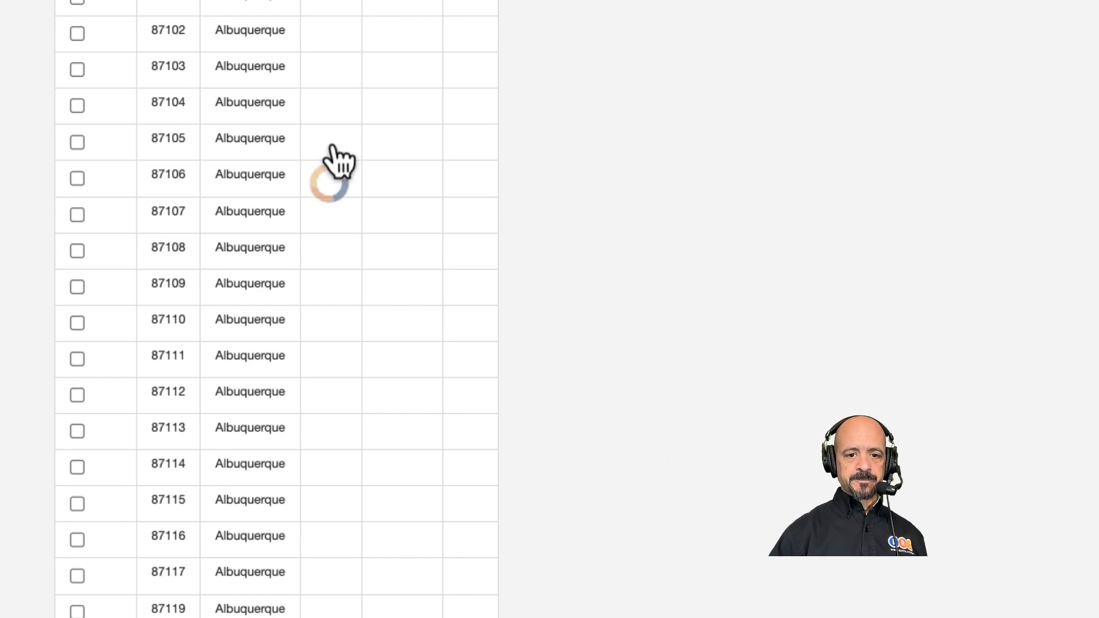
pyautogui.click(368, 217)
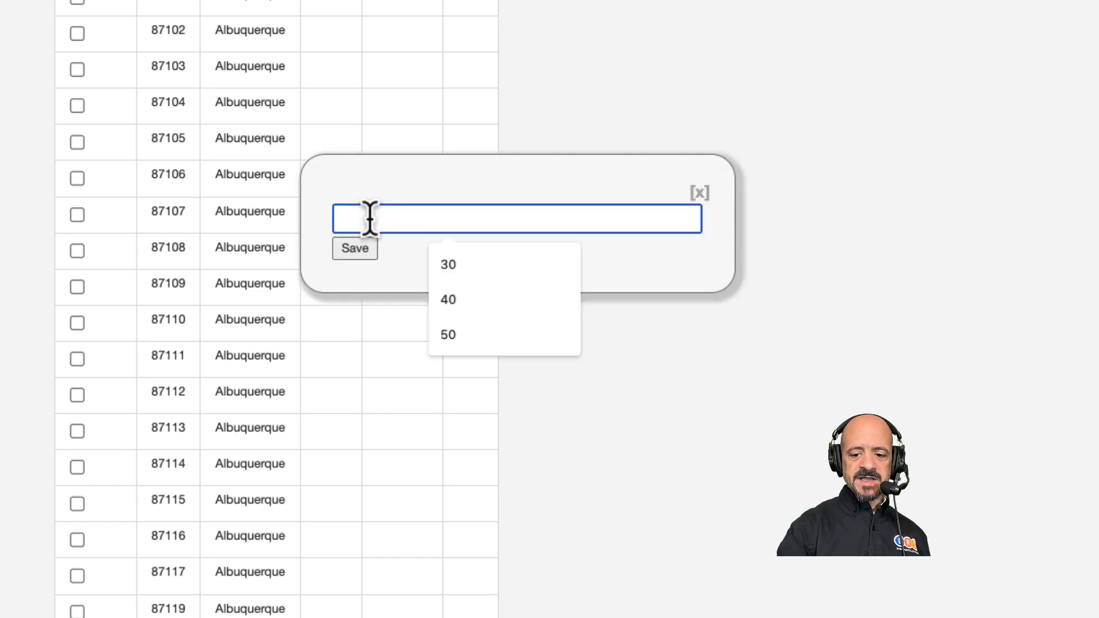
pyautogui.write('30')
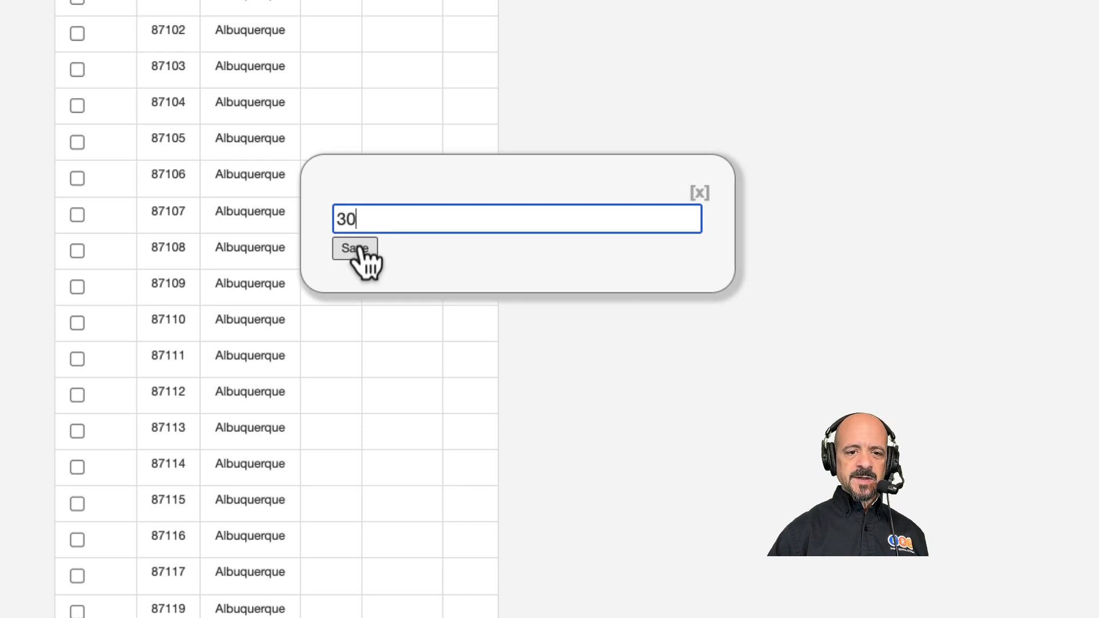
pyautogui.click(354, 248)
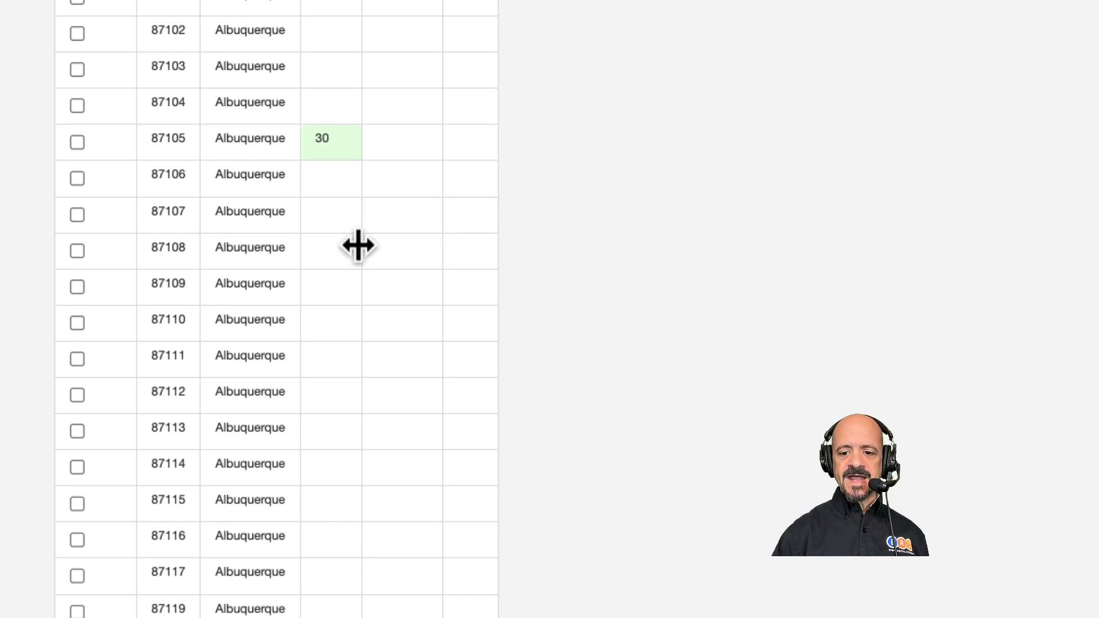
# Set the travel fee for Albuquerque zip code 87120 to 30.
pyautogui.scroll(-6, 362, 464)
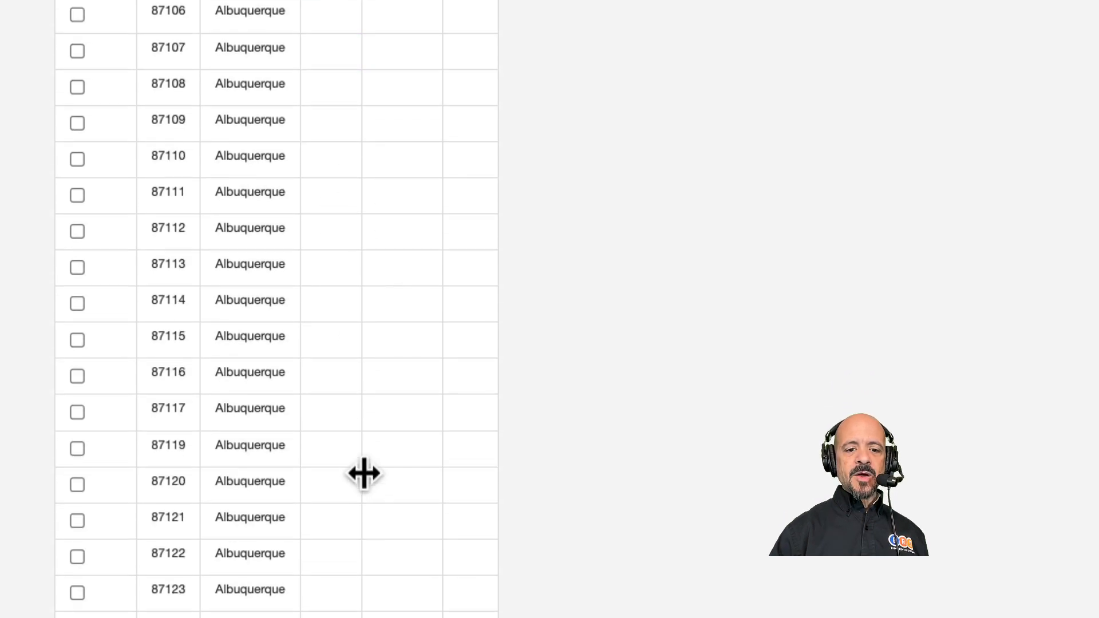
pyautogui.click(321, 307)
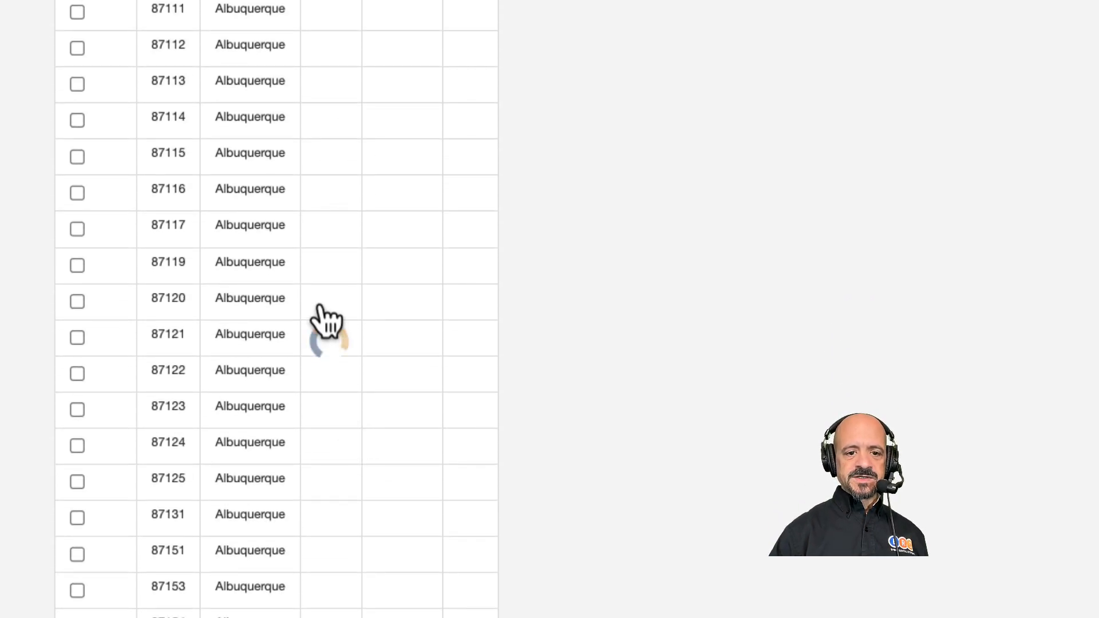
pyautogui.click(369, 375)
pyautogui.write('30')
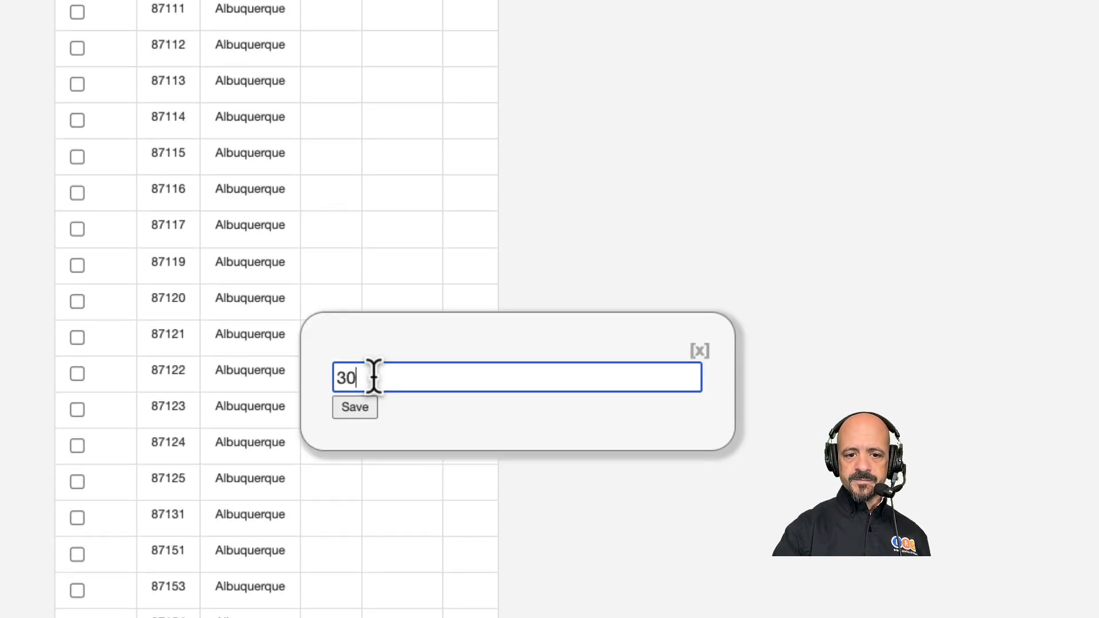
pyautogui.click(356, 407)
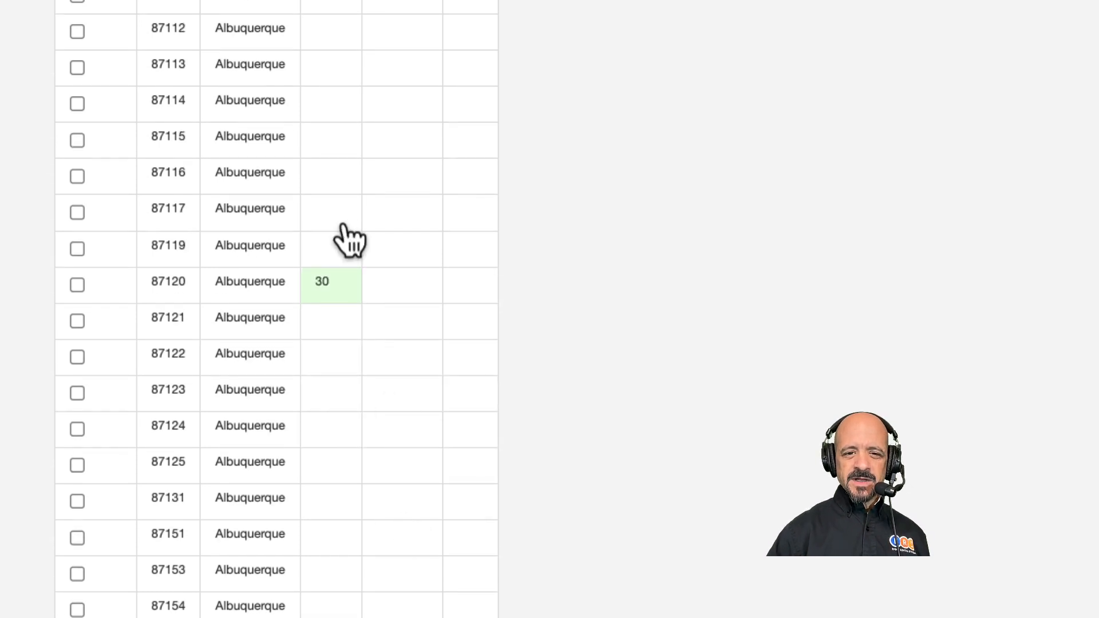
# Set the travel fee for Albuquerque zip code 87114 to 30.
pyautogui.click(327, 114)
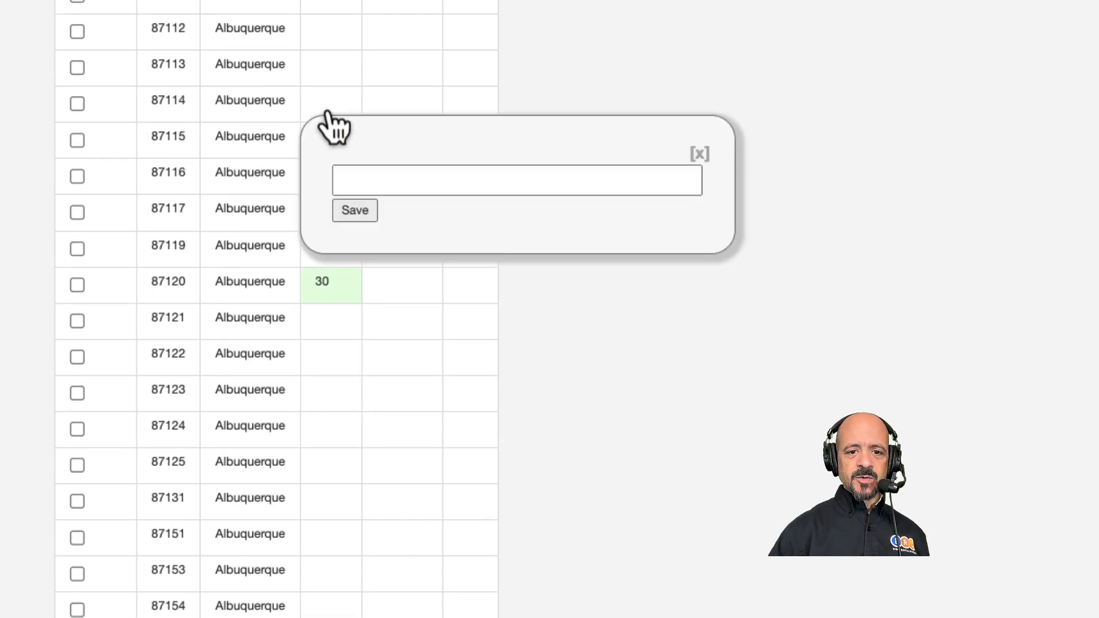
pyautogui.click(355, 171)
pyautogui.write('30')
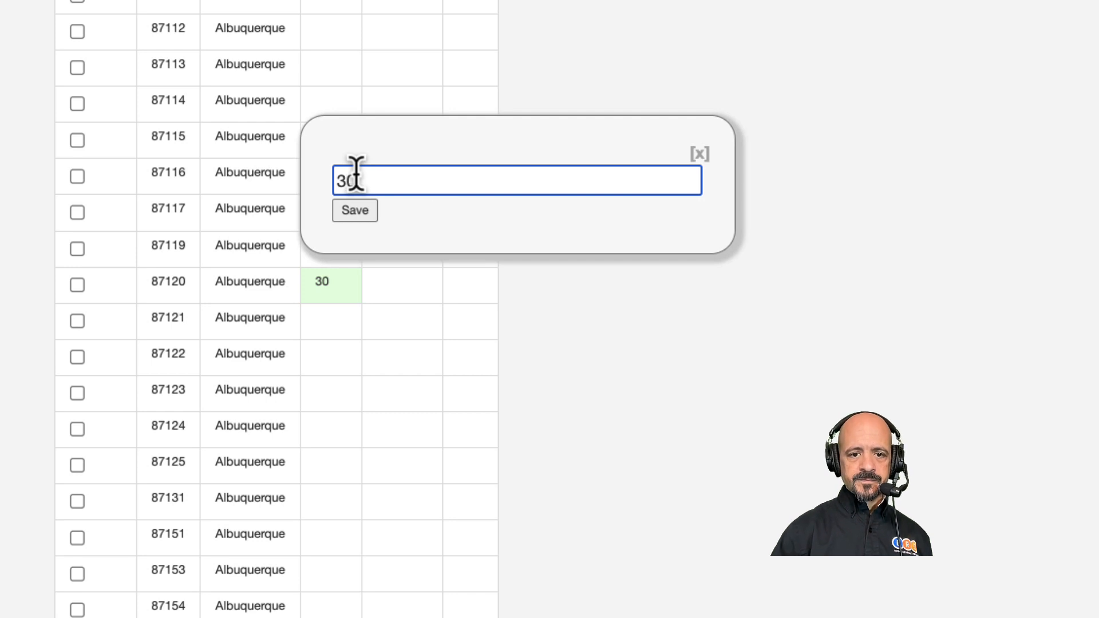
pyautogui.click(354, 211)
# Set the travel fee for the Los Ranchos entry with zip code 87114 to 30.
pyautogui.scroll(-5, 385, 372)
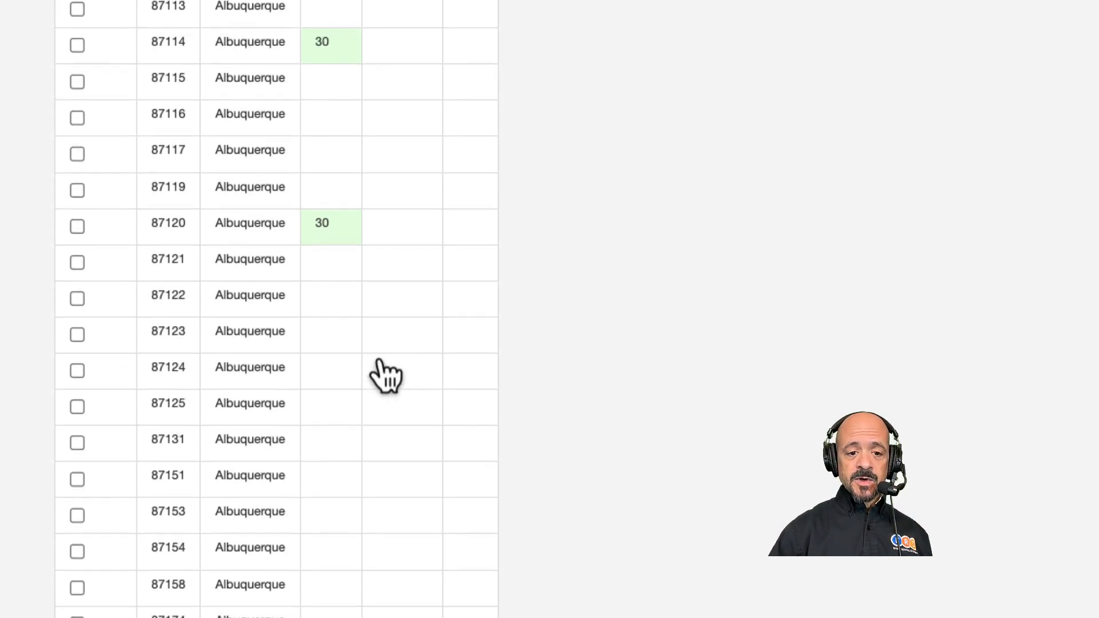
pyautogui.scroll(-7, 385, 375)
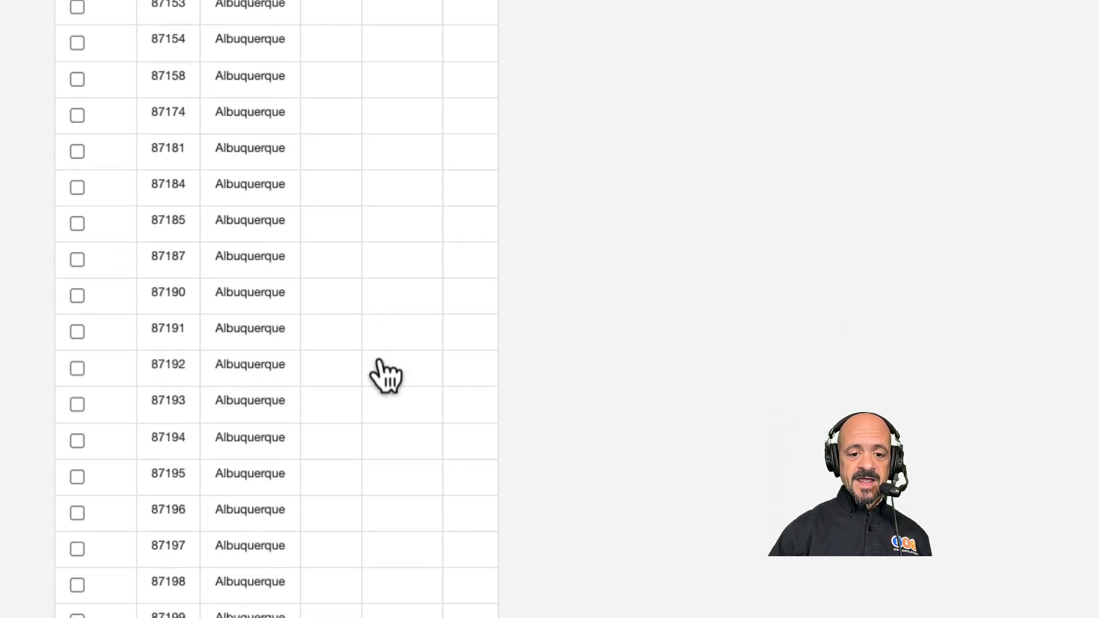
pyautogui.scroll(-3, 385, 375)
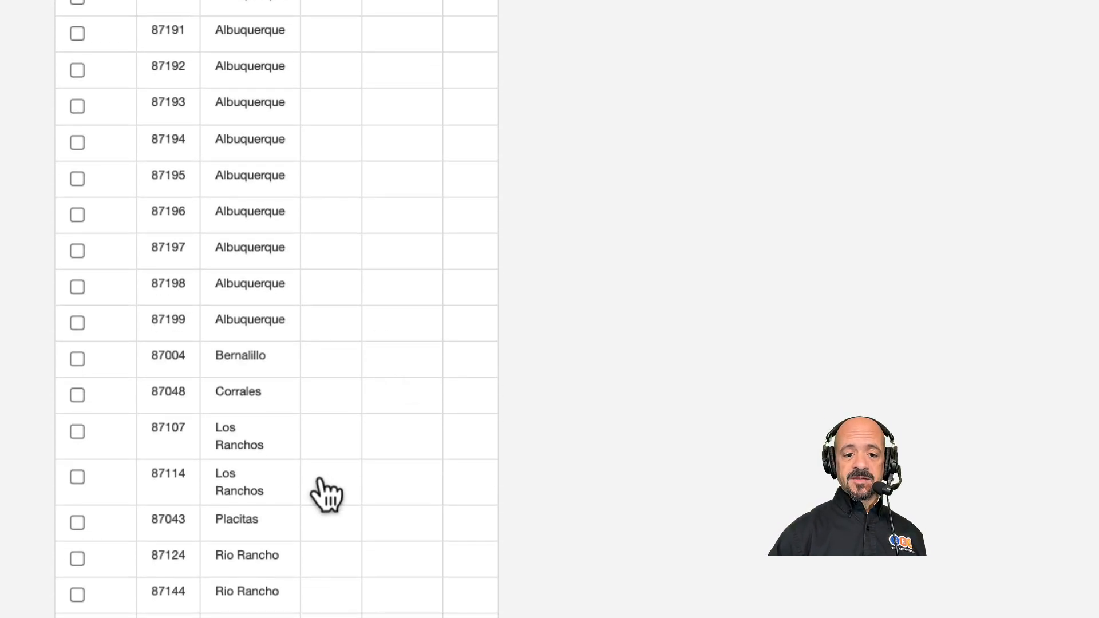
pyautogui.click(319, 479)
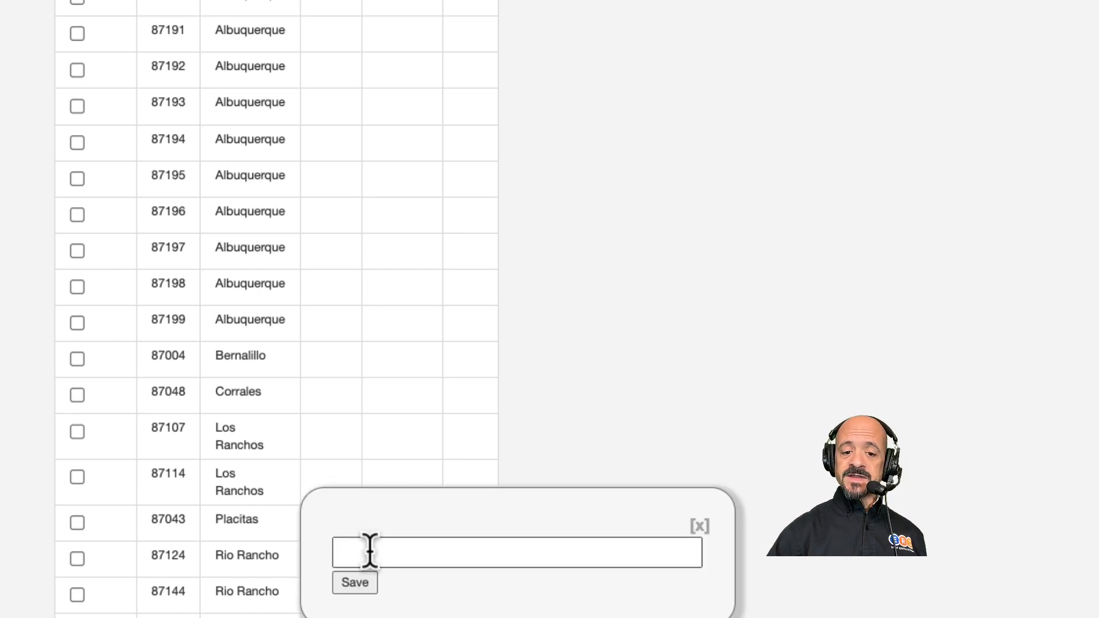
pyautogui.click(369, 551)
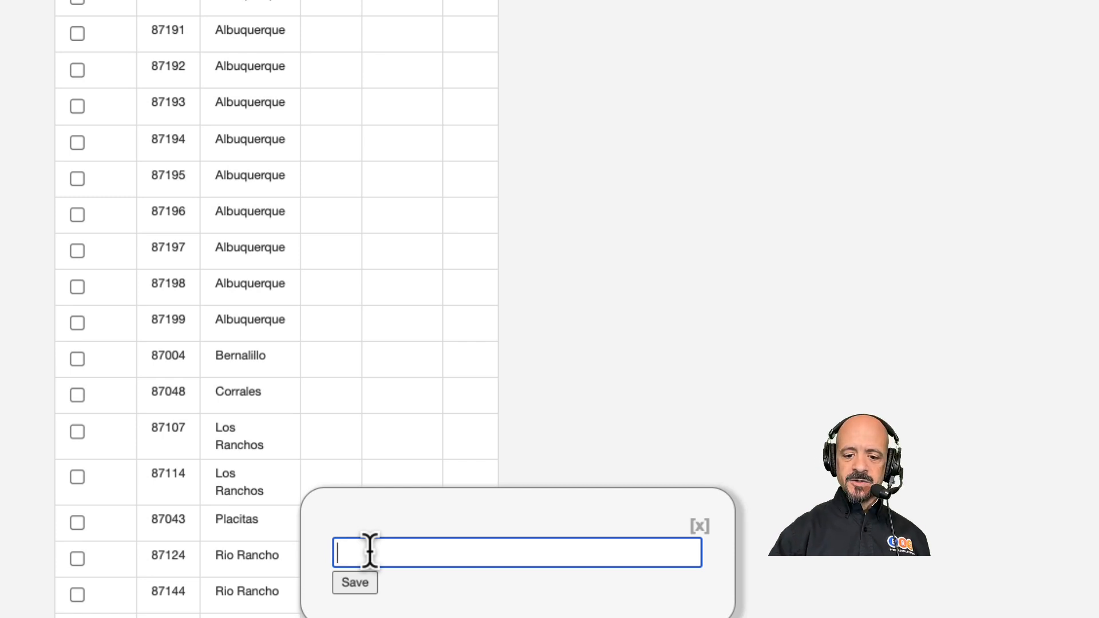
pyautogui.write('30')
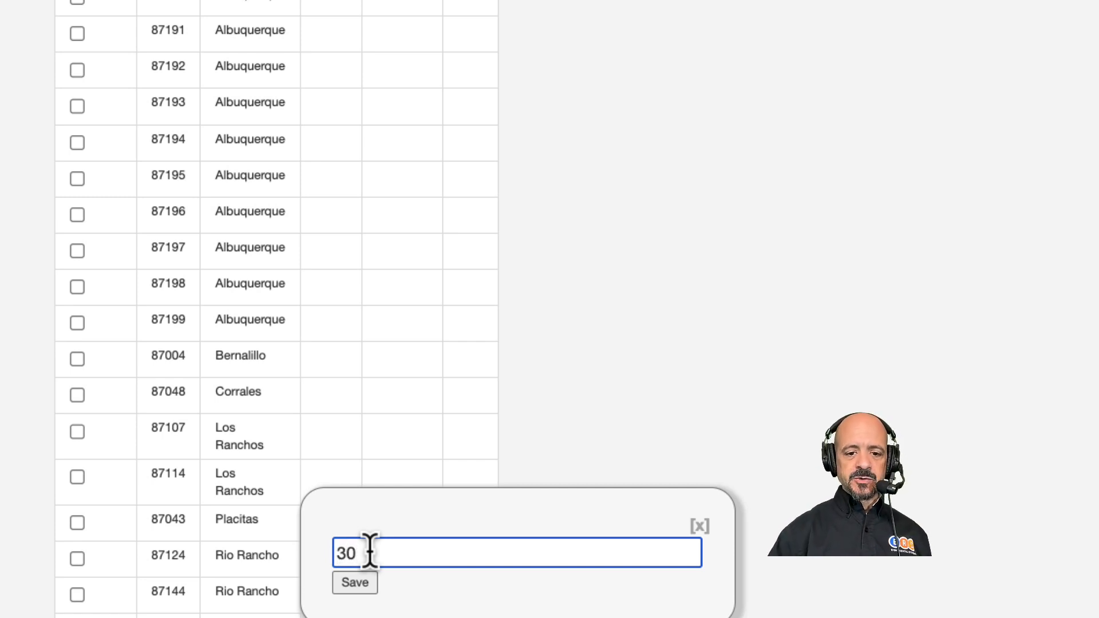
pyautogui.click(355, 583)
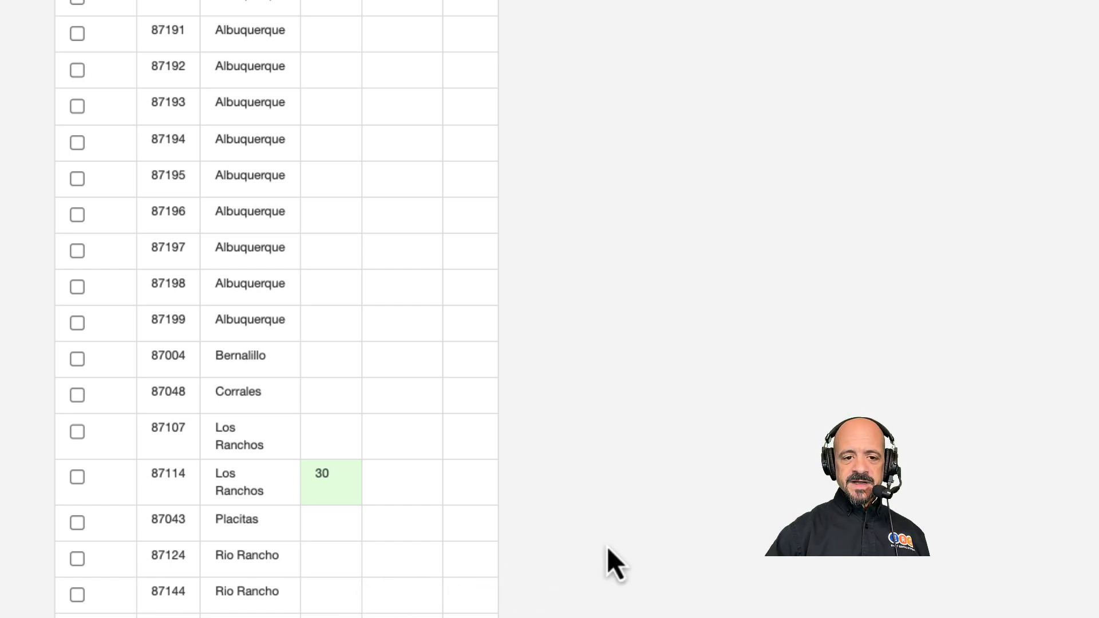
# Delete all zip code records whose city is a number, from 21751 through 21781, keeping the entries with real city names.
pyautogui.scroll(20, 606, 547)
pyautogui.scroll(-1, 607, 548)
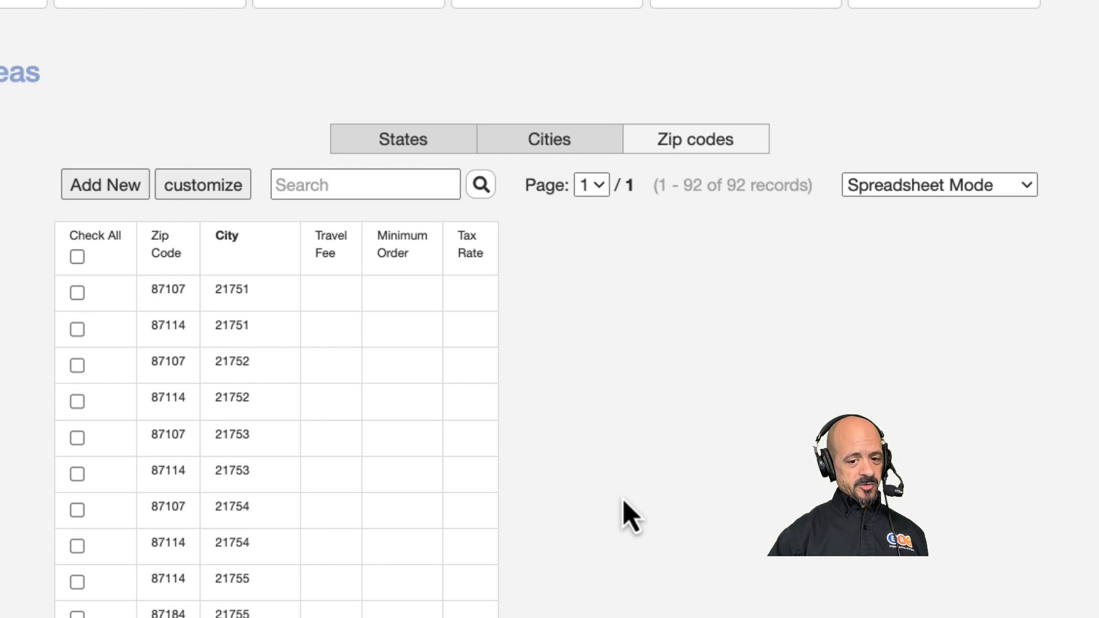
pyautogui.scroll(-5, 629, 517)
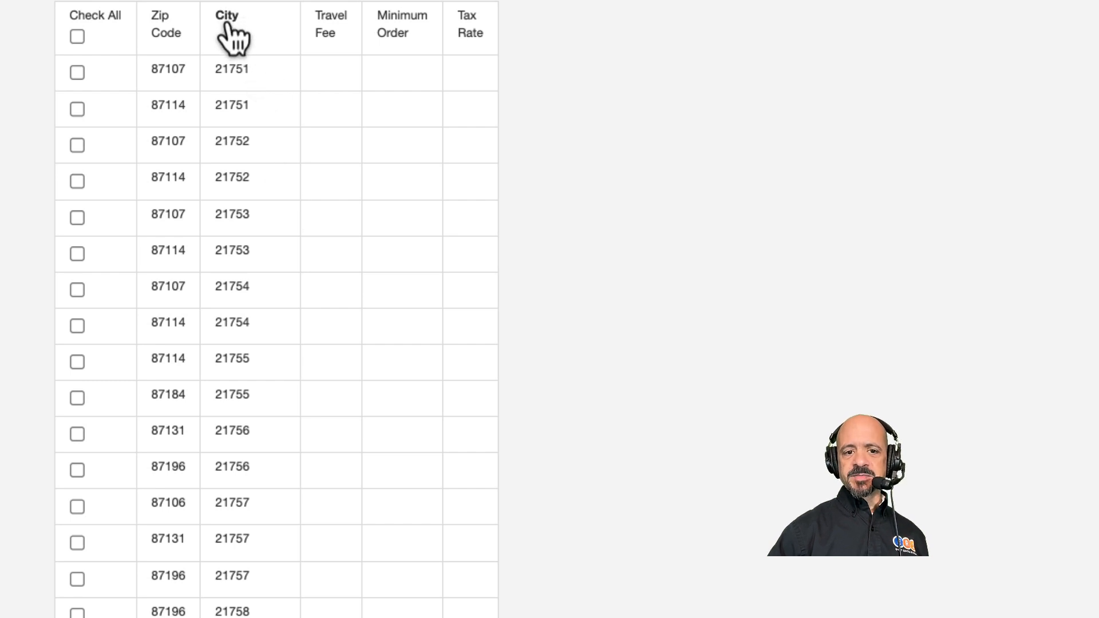
pyautogui.scroll(-1, 343, 229)
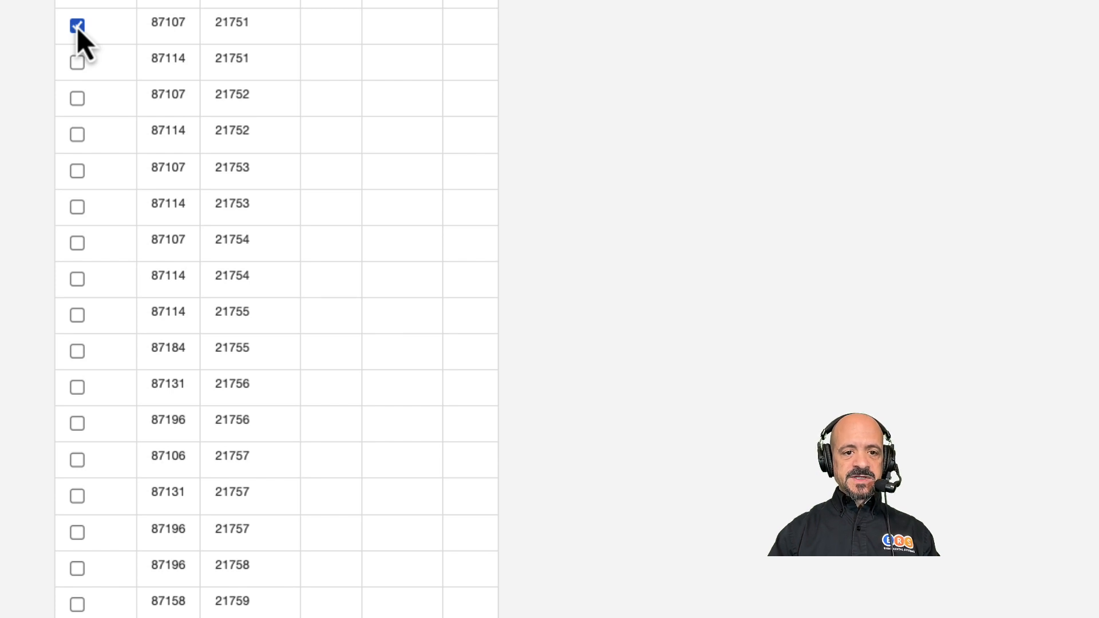
pyautogui.press('Tab')
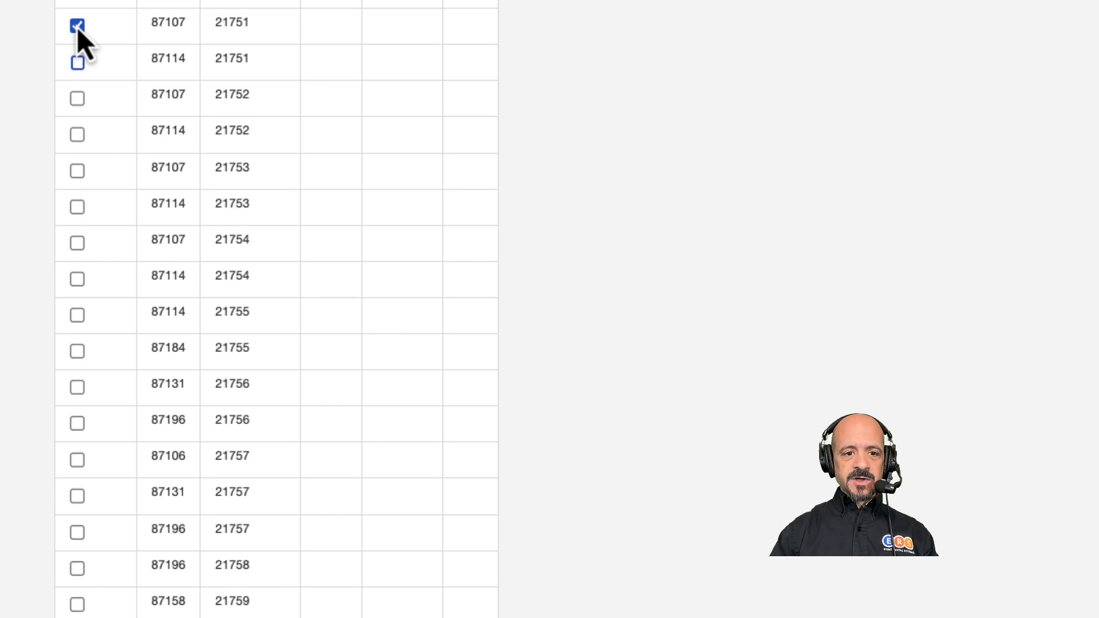
pyautogui.press('space')
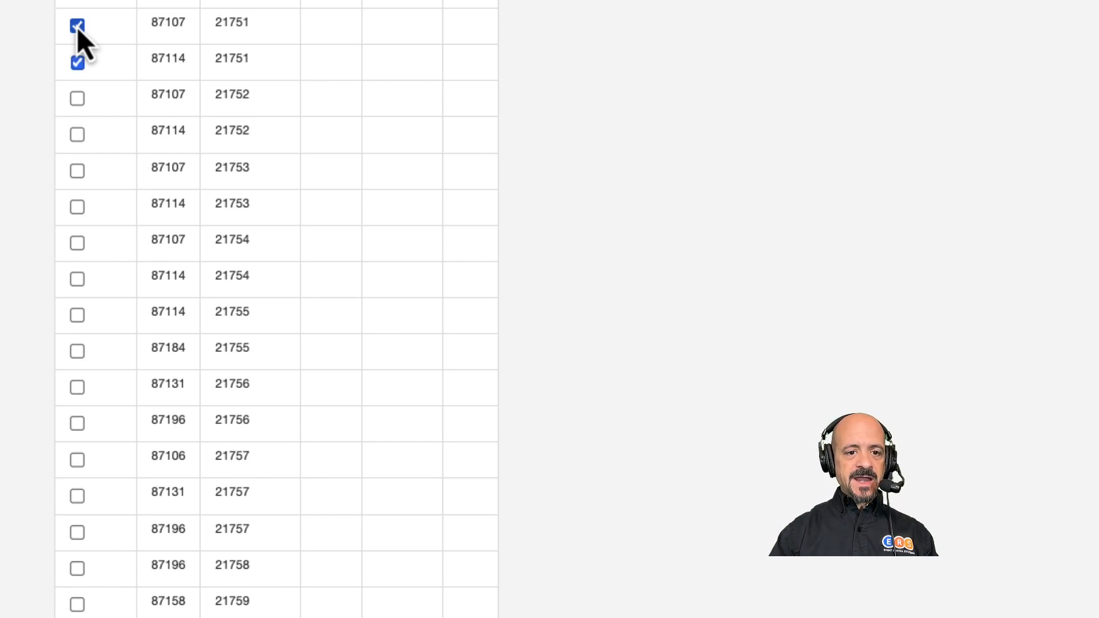
pyautogui.press('Tab')
pyautogui.press('space')
pyautogui.press('Tab')
pyautogui.press('space')
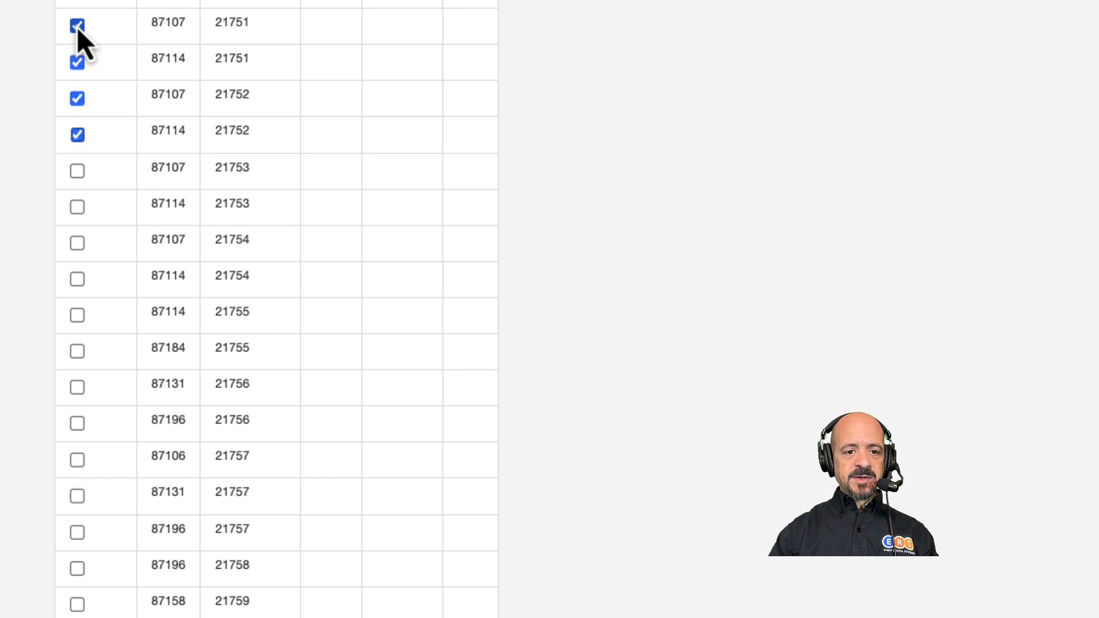
pyautogui.press('Tab')
pyautogui.press('space')
pyautogui.press('Tab')
pyautogui.press('space')
pyautogui.press('Tab')
pyautogui.press('space')
pyautogui.press('Tab')
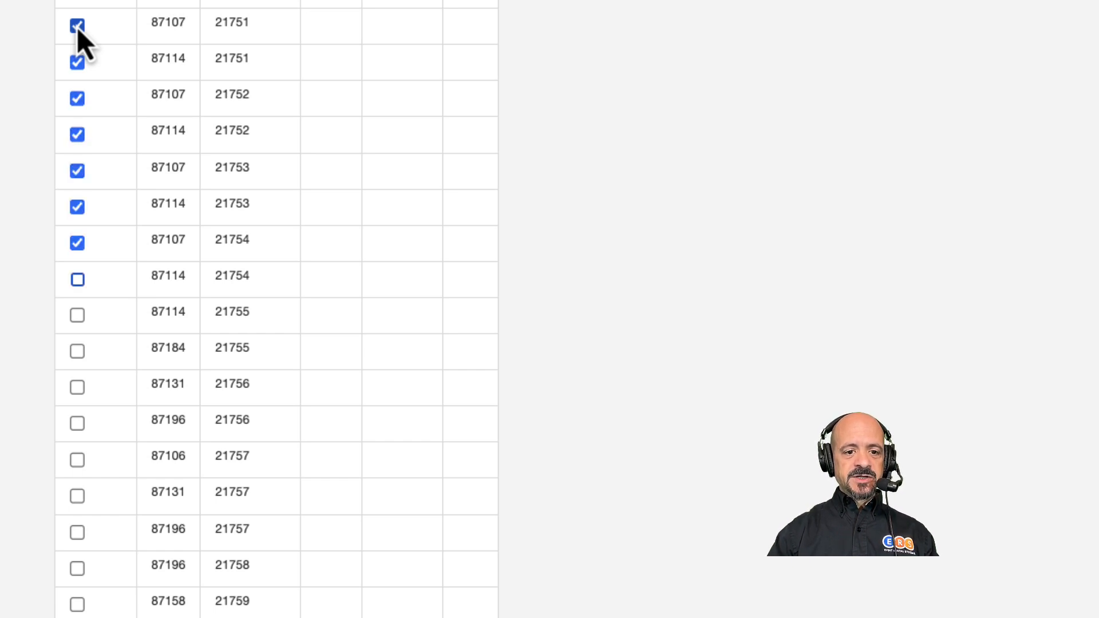
pyautogui.press('space')
pyautogui.press('Tab')
pyautogui.press('space')
pyautogui.press('Tab')
pyautogui.press('space')
pyautogui.press('Tab')
pyautogui.press('space')
pyautogui.press('Tab')
pyautogui.press('space')
pyautogui.press('Tab')
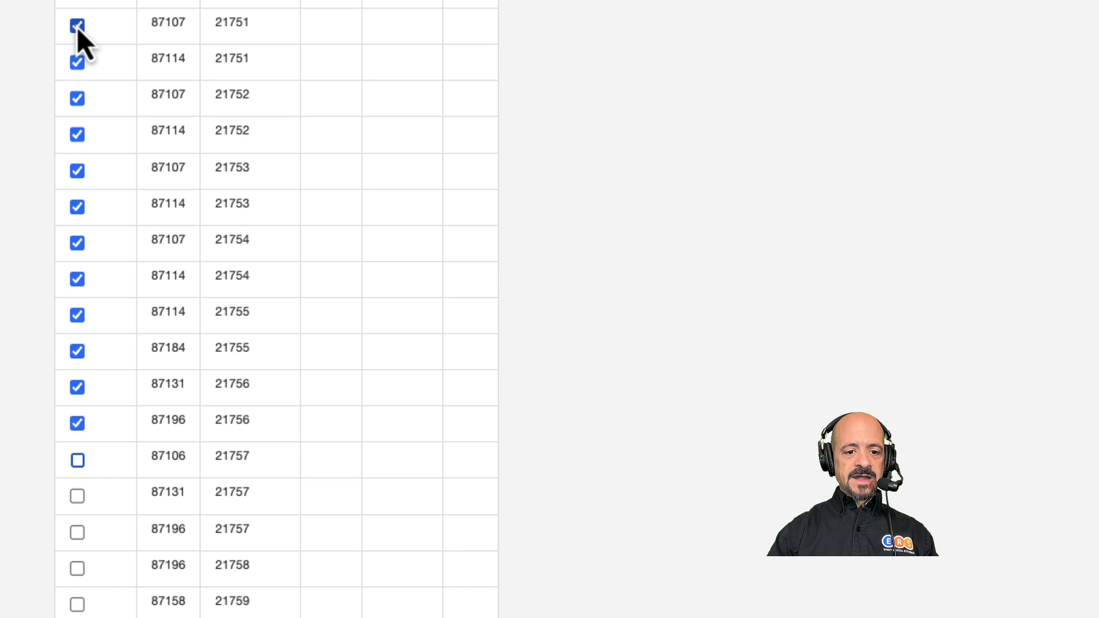
pyautogui.press('space')
pyautogui.press('Tab')
pyautogui.press('space')
pyautogui.press('Tab')
pyautogui.press('space')
pyautogui.press('Tab')
pyautogui.press('space')
pyautogui.press('Tab')
pyautogui.press('space')
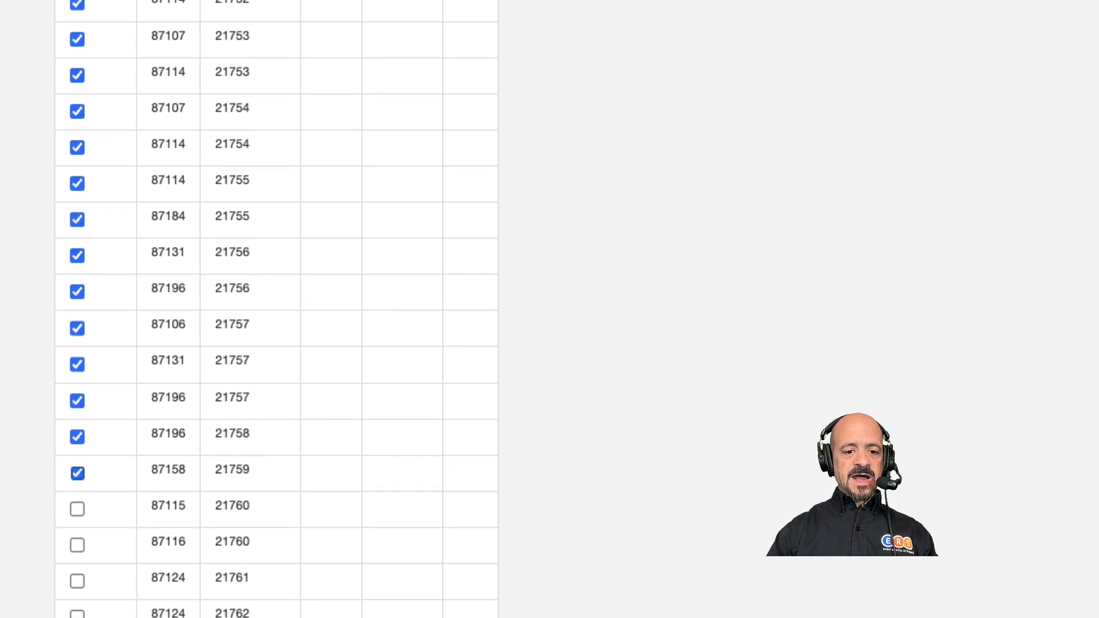
pyautogui.press('Tab')
pyautogui.press('space')
pyautogui.press('Tab')
pyautogui.press('space')
pyautogui.press('Tab')
pyautogui.press('space')
pyautogui.press('Tab')
pyautogui.press('space')
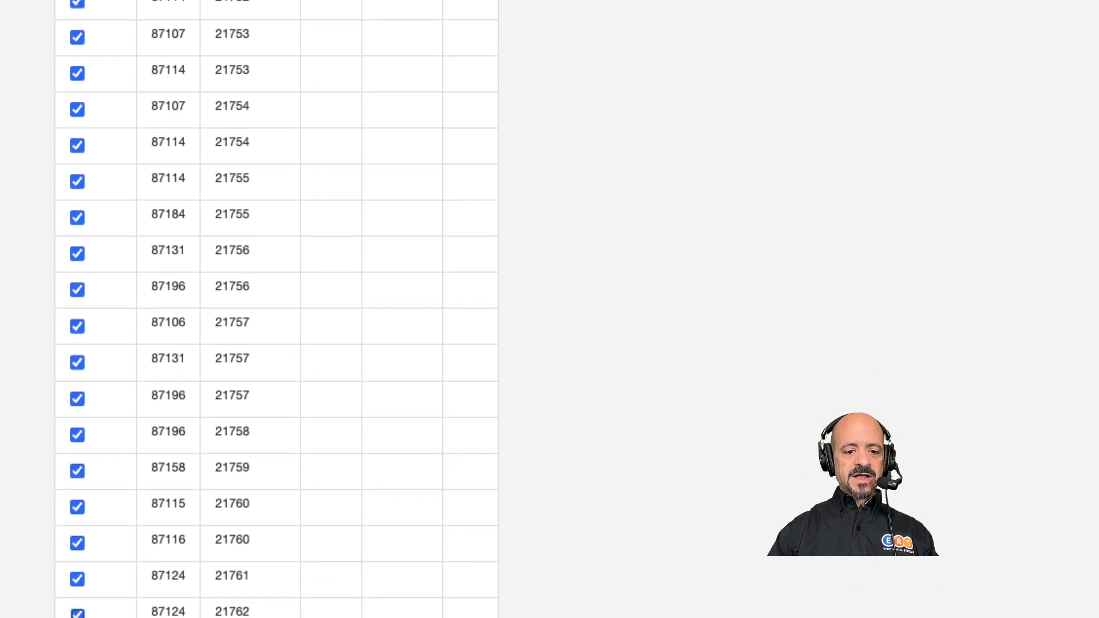
pyautogui.press('Tab')
pyautogui.press('space')
pyautogui.press('Tab')
pyautogui.press('space')
pyautogui.press('Tab')
pyautogui.press('space')
pyautogui.press('Tab')
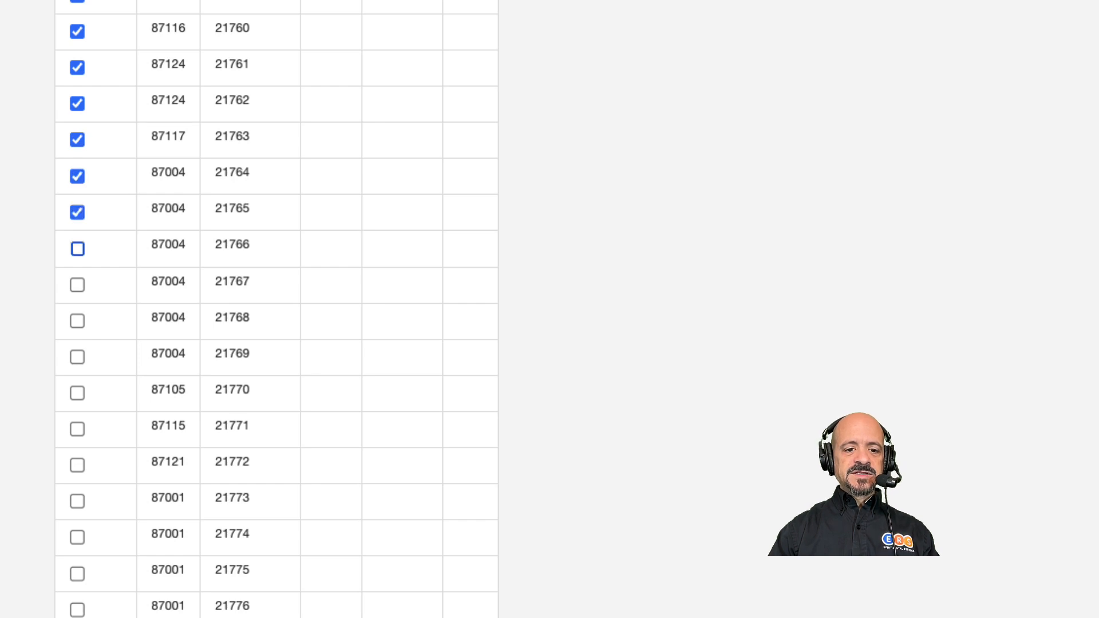
pyautogui.press('space')
pyautogui.press('Tab')
pyautogui.press('space')
pyautogui.press('Tab')
pyautogui.press('space')
pyautogui.press('Tab')
pyautogui.press('space')
pyautogui.press('Tab')
pyautogui.press('space')
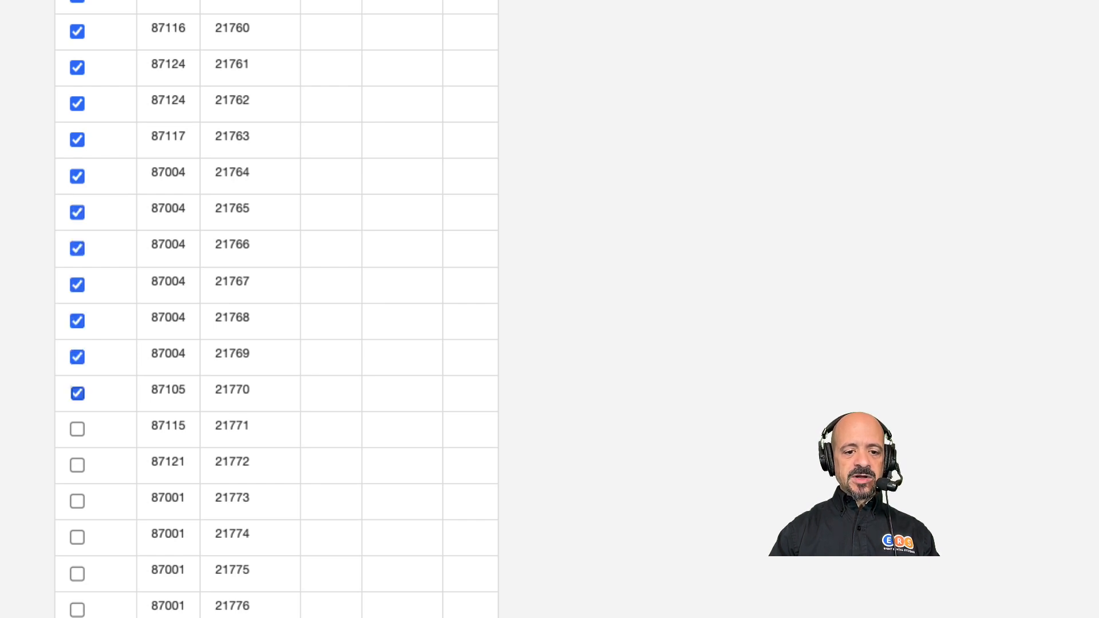
pyautogui.press('Tab')
pyautogui.press('space')
pyautogui.press('Tab')
pyautogui.press('space')
pyautogui.press('Tab')
pyautogui.press('space')
pyautogui.press('Tab')
pyautogui.press('space')
pyautogui.press('Tab')
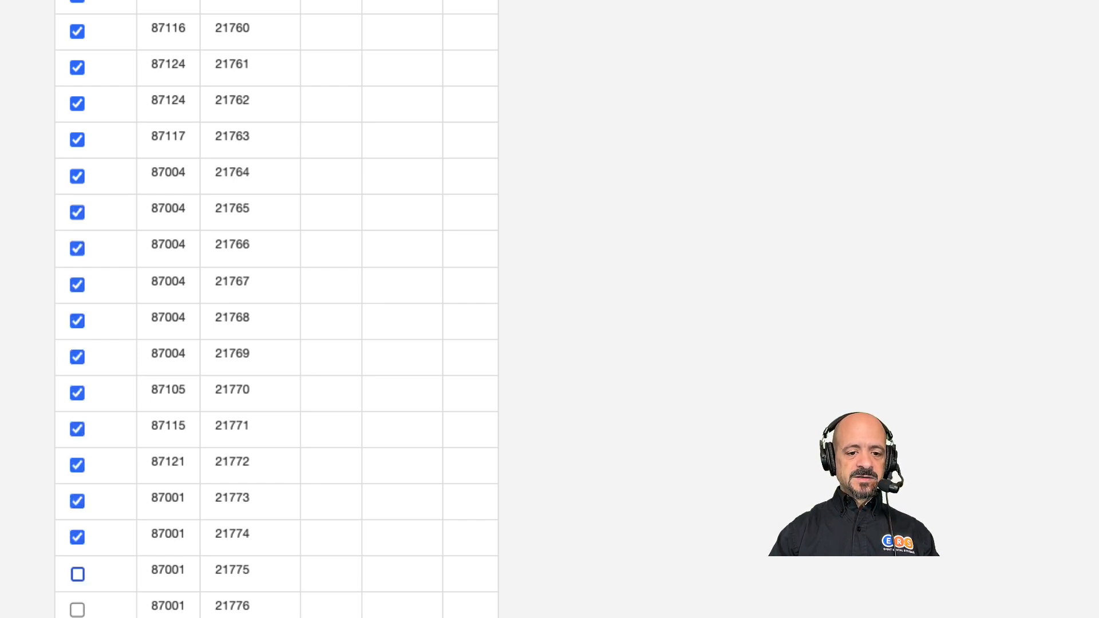
pyautogui.press('space')
pyautogui.press('Tab')
pyautogui.press('space')
pyautogui.press('Tab')
pyautogui.press('space')
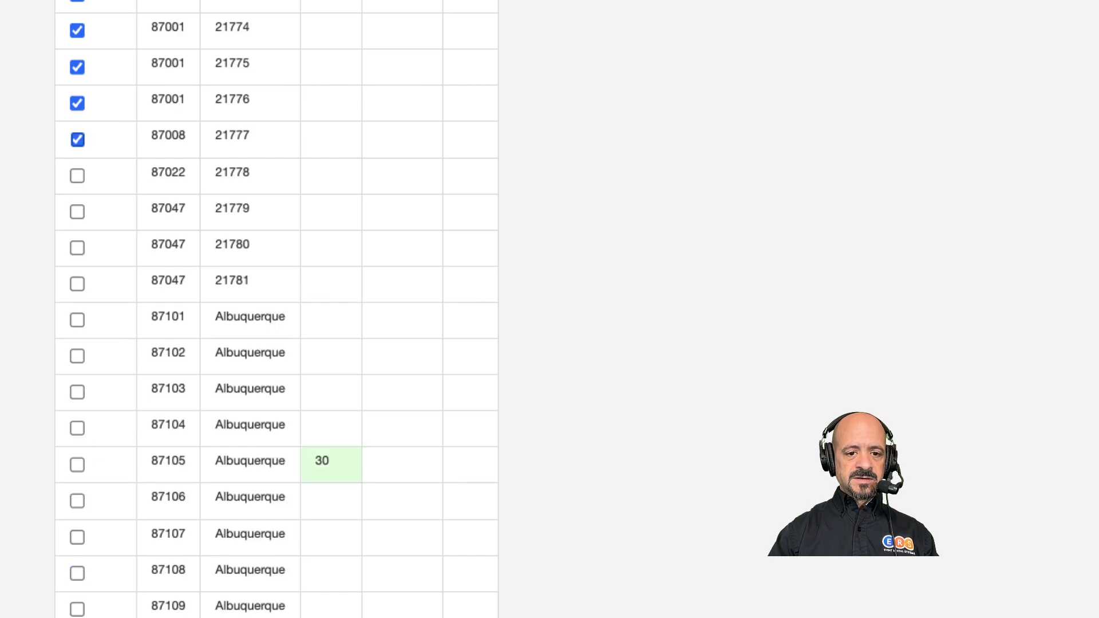
pyautogui.press('Tab')
pyautogui.press('space')
pyautogui.press('Tab')
pyautogui.press('space')
pyautogui.press('Tab')
pyautogui.press('space')
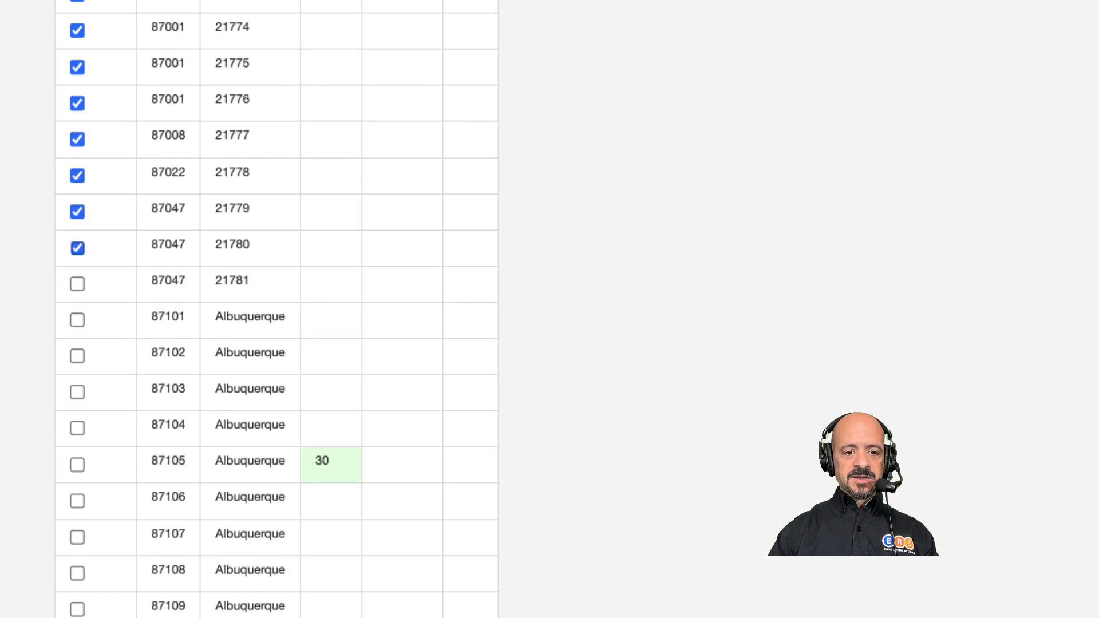
pyautogui.press('Tab')
pyautogui.press('space')
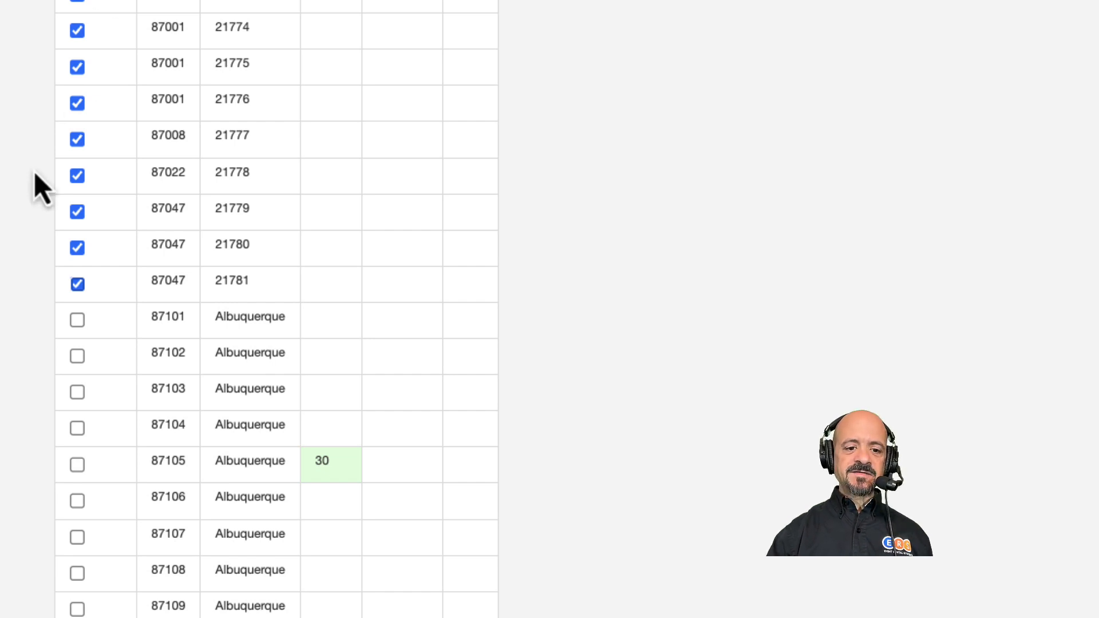
pyautogui.scroll(-10, 34, 187)
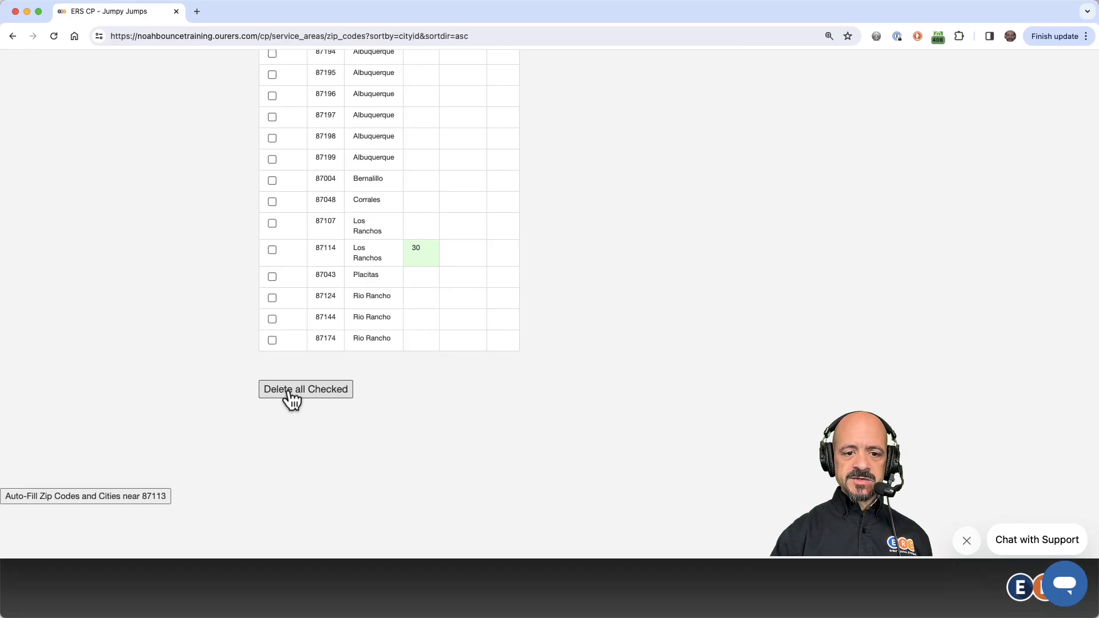
pyautogui.click(292, 395)
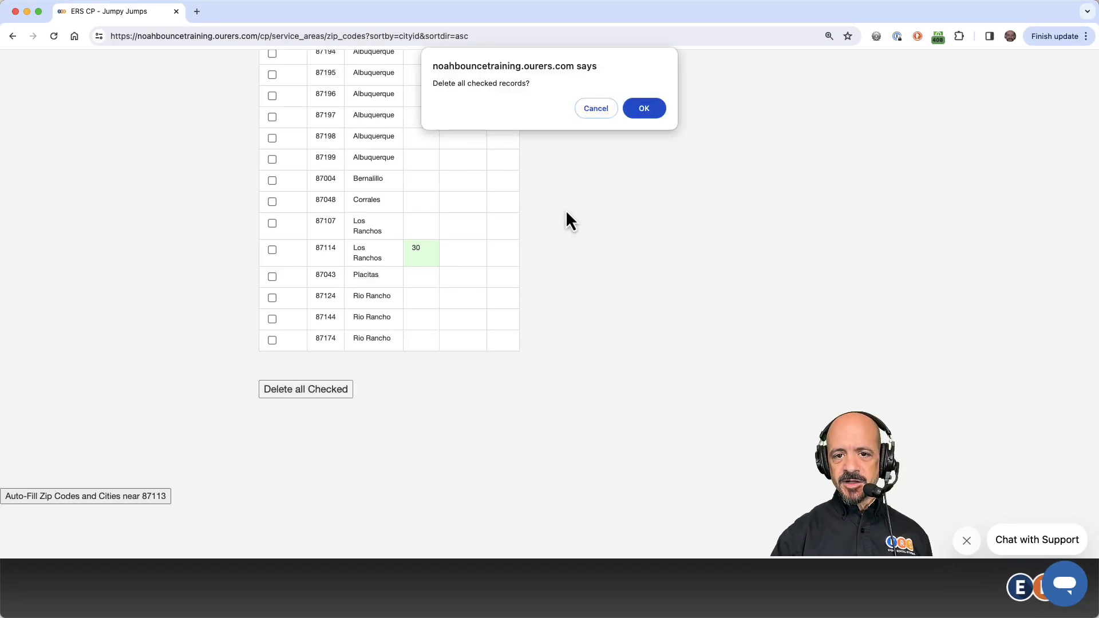
pyautogui.click(649, 114)
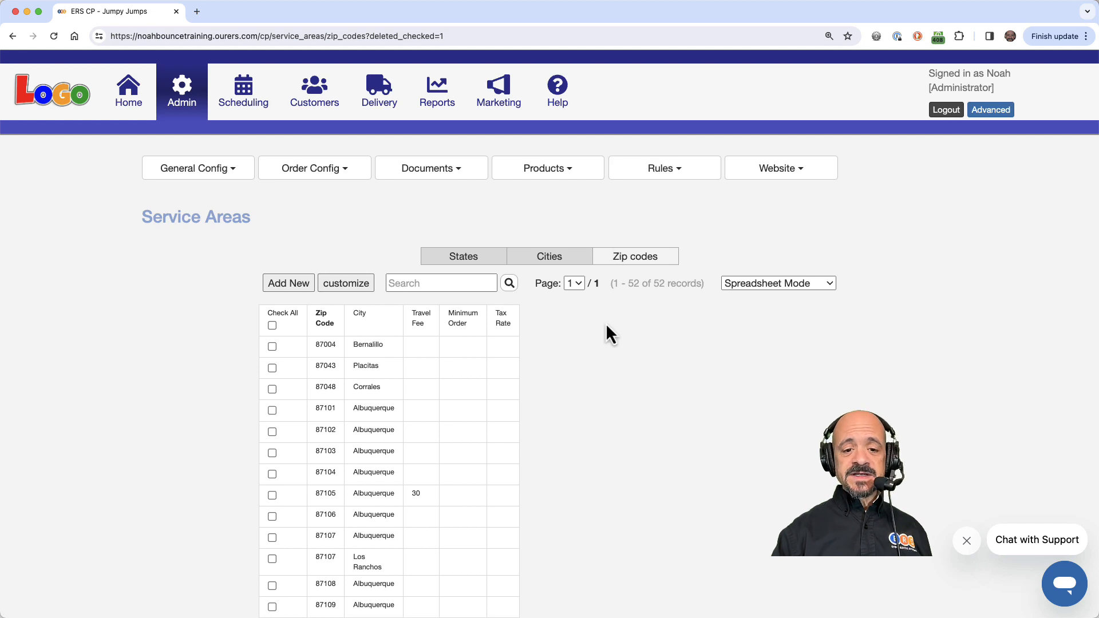
pyautogui.scroll(-5, 607, 326)
pyautogui.scroll(4, 607, 326)
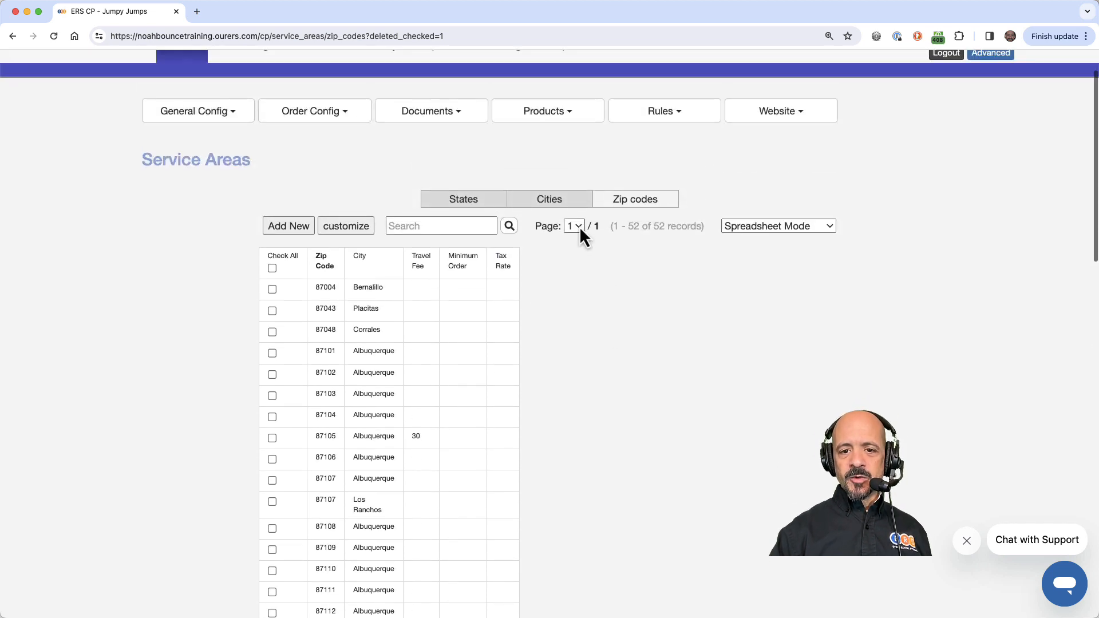
pyautogui.moveTo(576, 225)
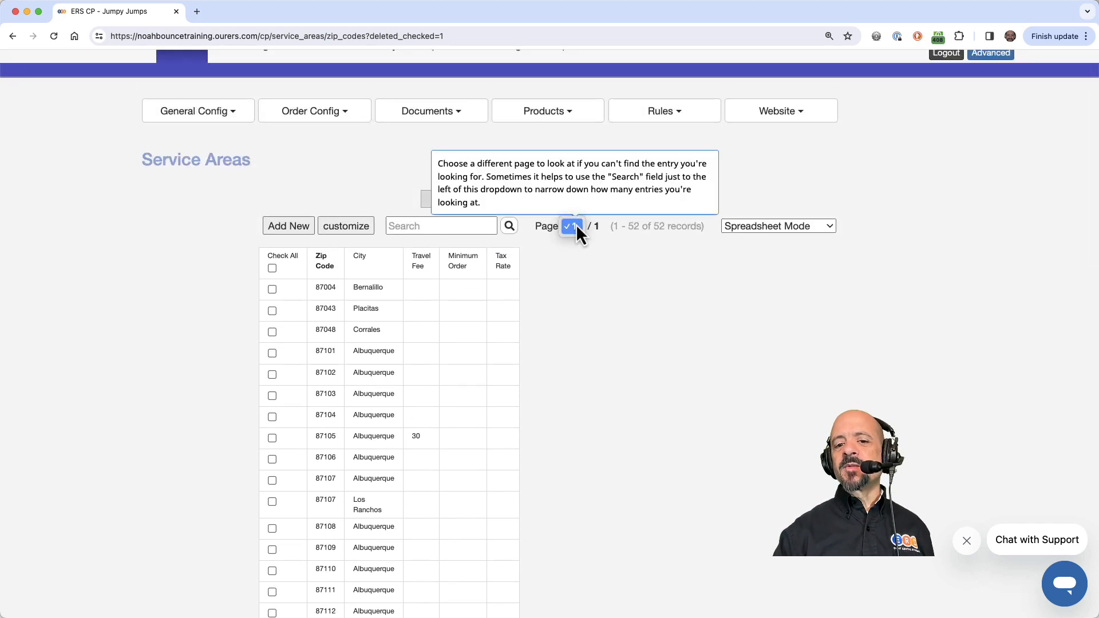